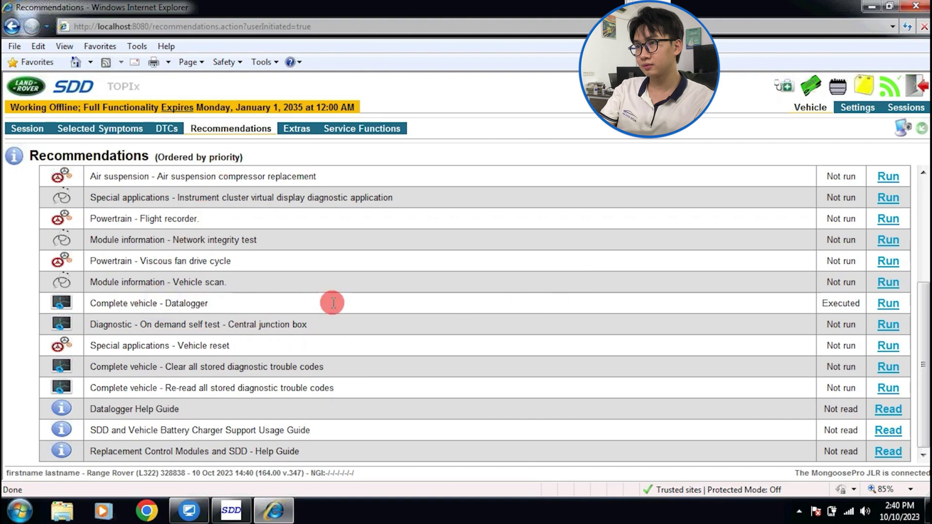
# Step: Launch the Complete vehicle Datalogger and browse the 206-00 Brake system signals
pyautogui.click(889, 303)
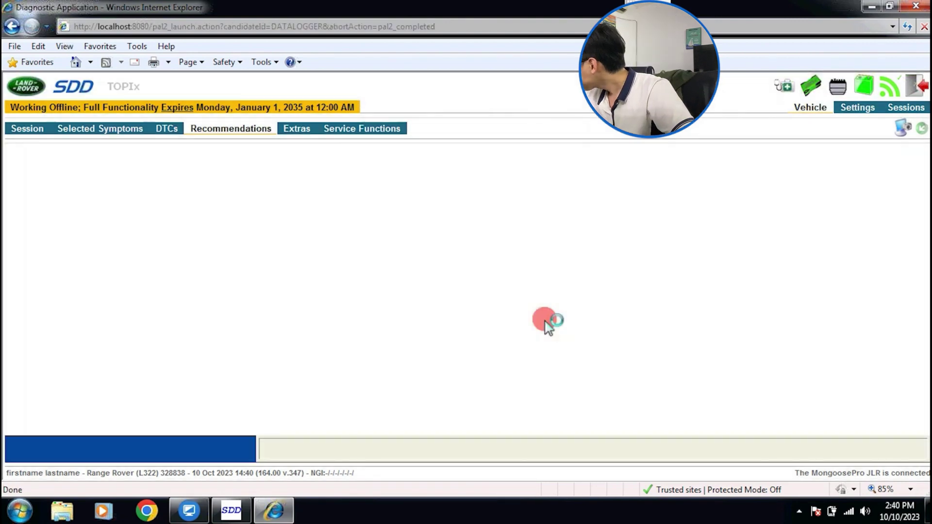
pyautogui.scroll(-2, 444, 222)
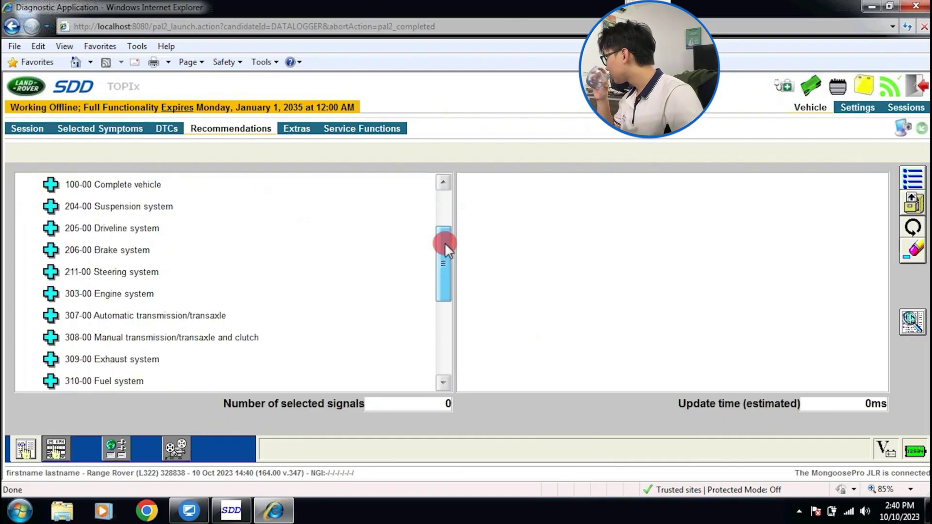
pyautogui.moveTo(446, 245)
pyautogui.mouseDown()
pyautogui.moveTo(451, 214)
pyautogui.moveTo(452, 262)
pyautogui.moveTo(450, 250)
pyautogui.mouseUp()
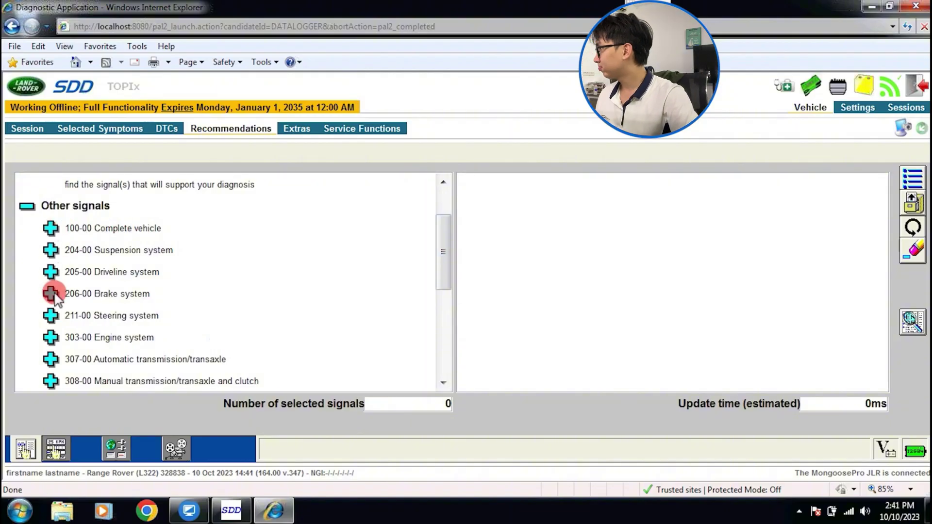
pyautogui.click(51, 294)
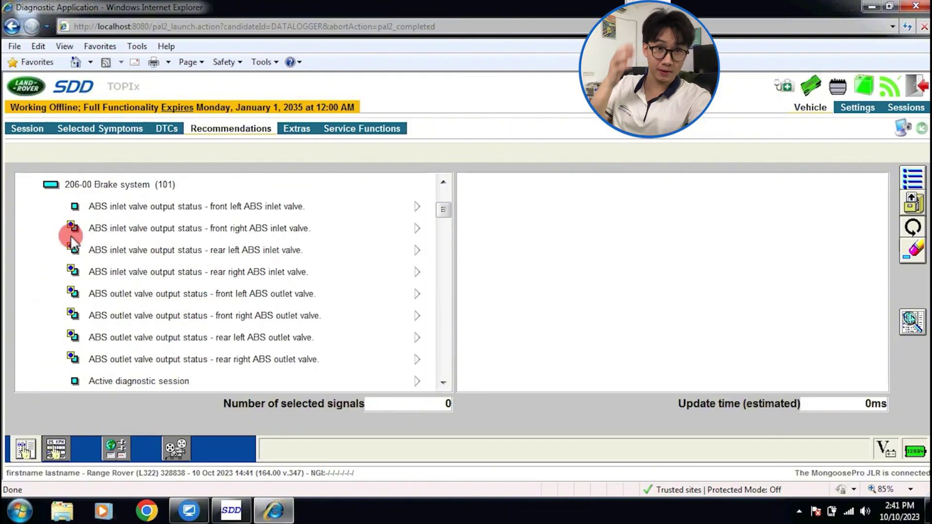
pyautogui.click(113, 318)
pyautogui.scroll(-3, 122, 330)
pyautogui.click(136, 359)
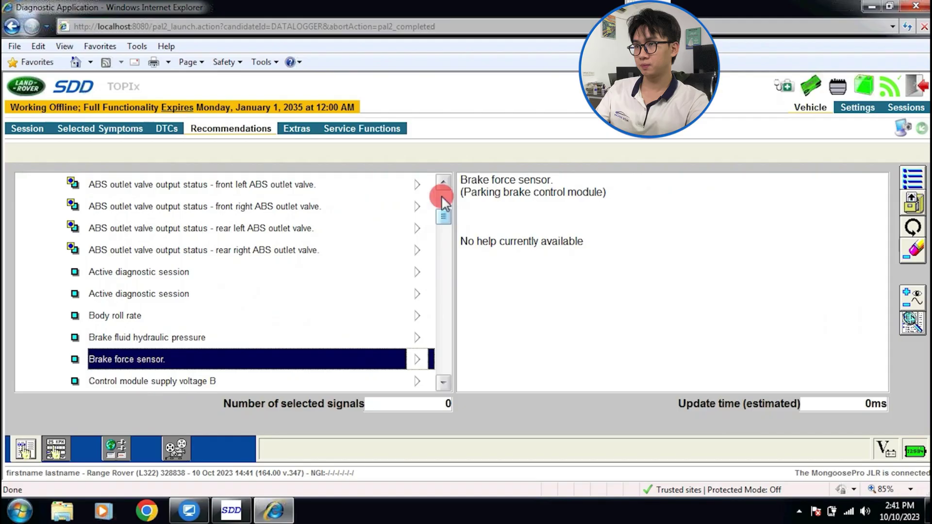
pyautogui.click(442, 197)
pyautogui.click(50, 358)
pyautogui.click(166, 357)
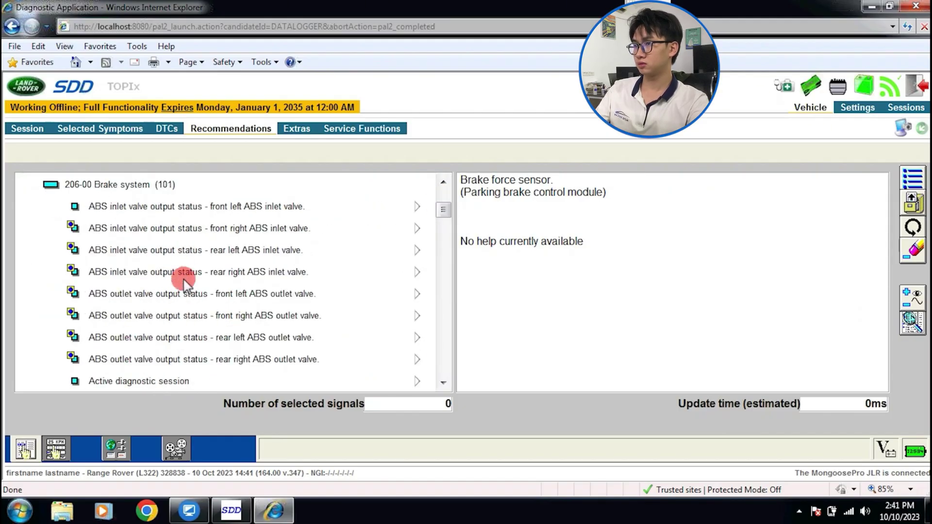
pyautogui.moveTo(447, 379); pyautogui.dragTo(443, 377)
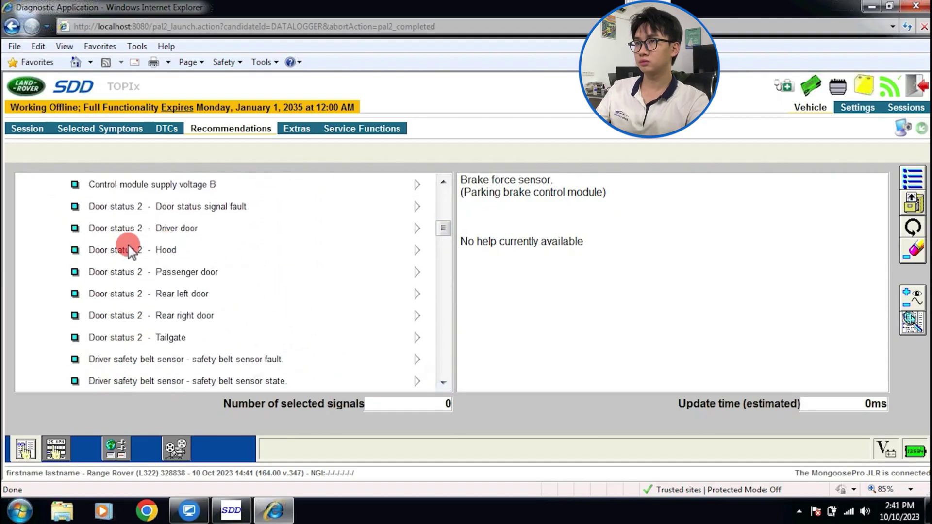
# Step: Add Driver door status to the logged signals
pyautogui.click(145, 247)
pyautogui.click(184, 228)
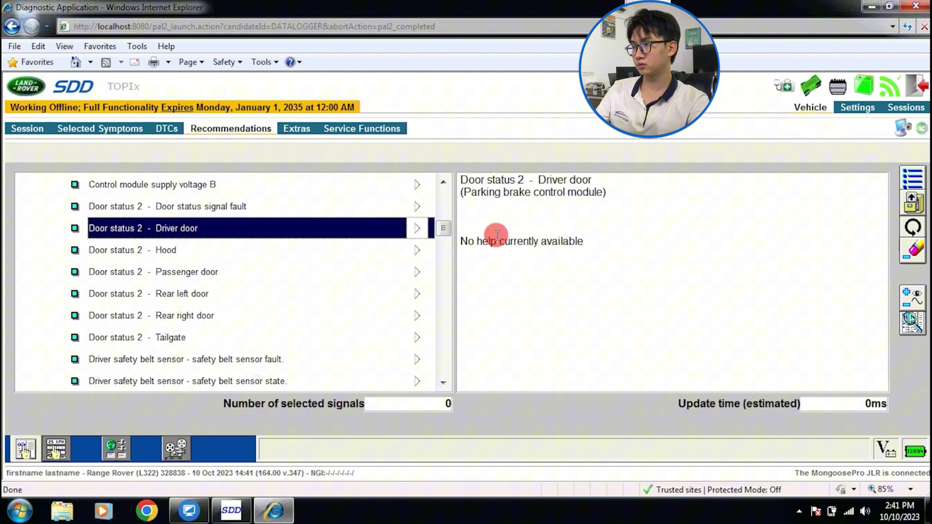
pyautogui.click(916, 299)
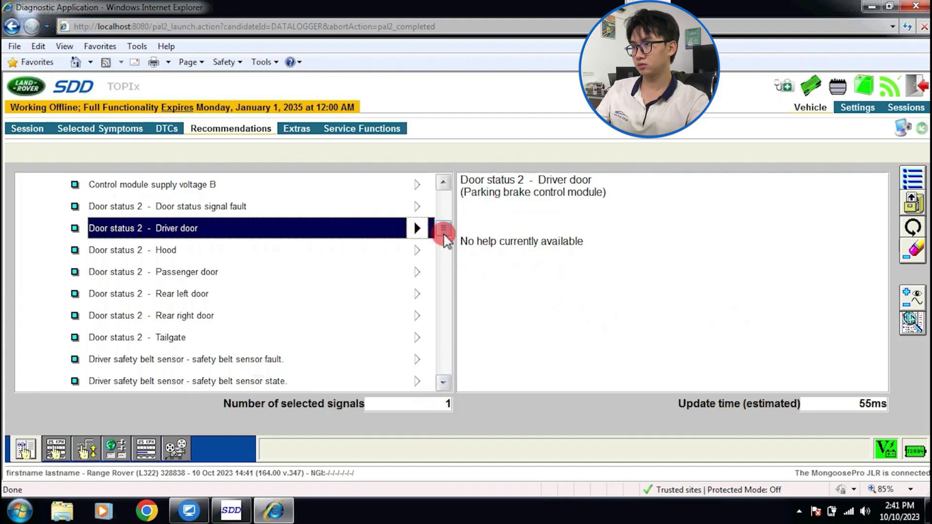
# Step: Add Steering angle sensor OK status and Steering wheel angle to the logged signals
pyautogui.moveTo(445, 233); pyautogui.dragTo(445, 329)
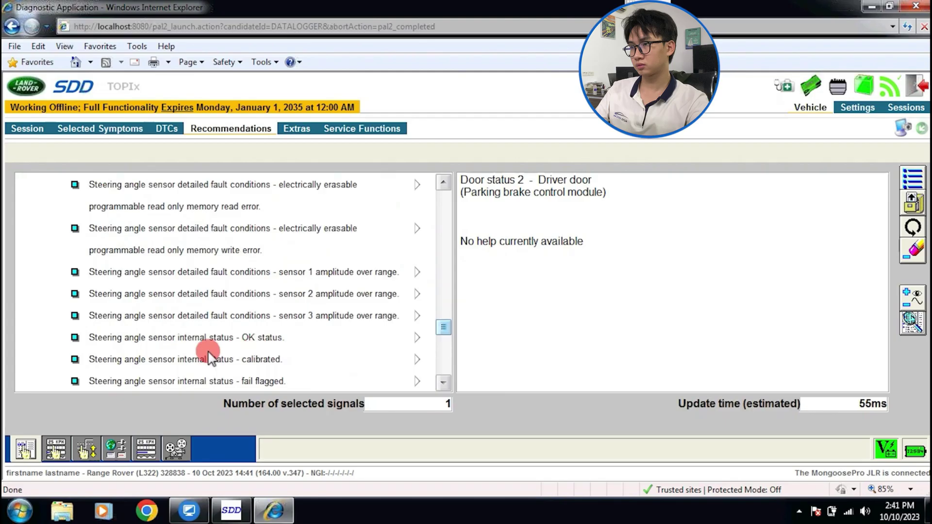
pyautogui.click(203, 338)
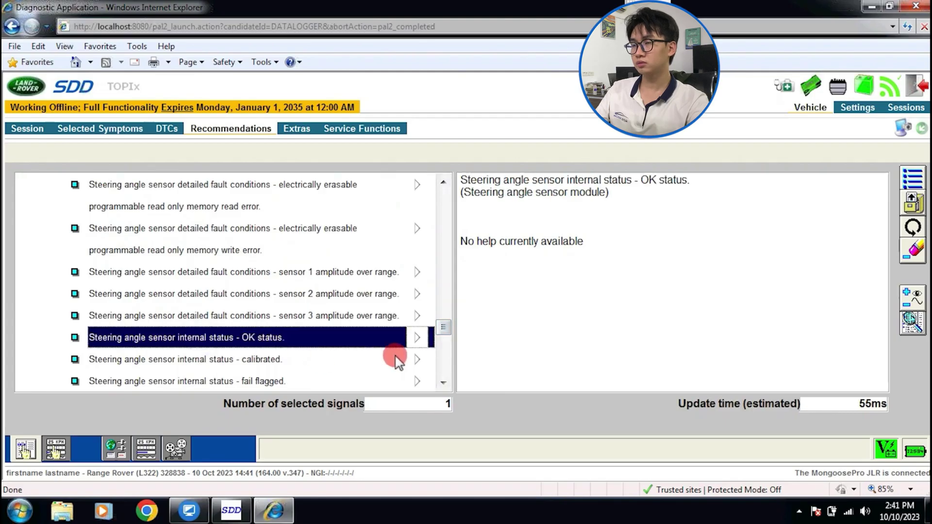
pyautogui.click(916, 303)
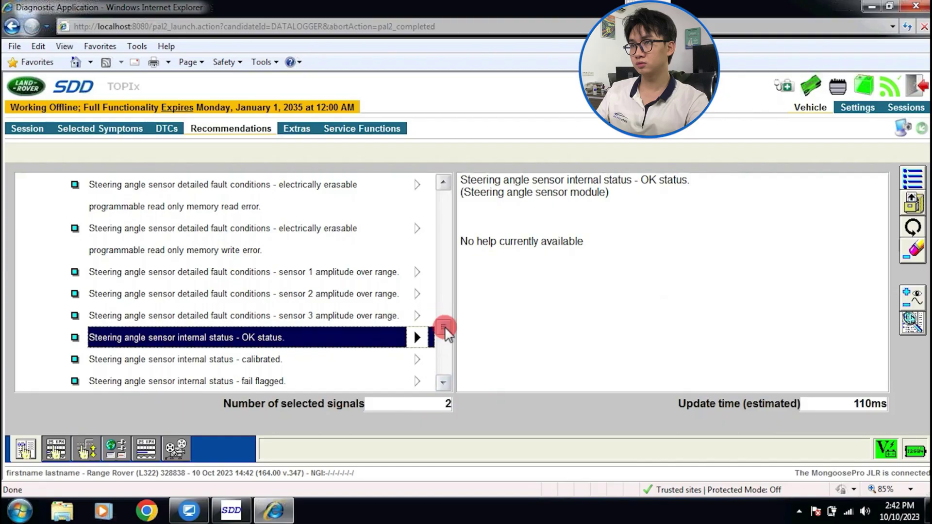
pyautogui.scroll(-5, 448, 377)
pyautogui.click(125, 273)
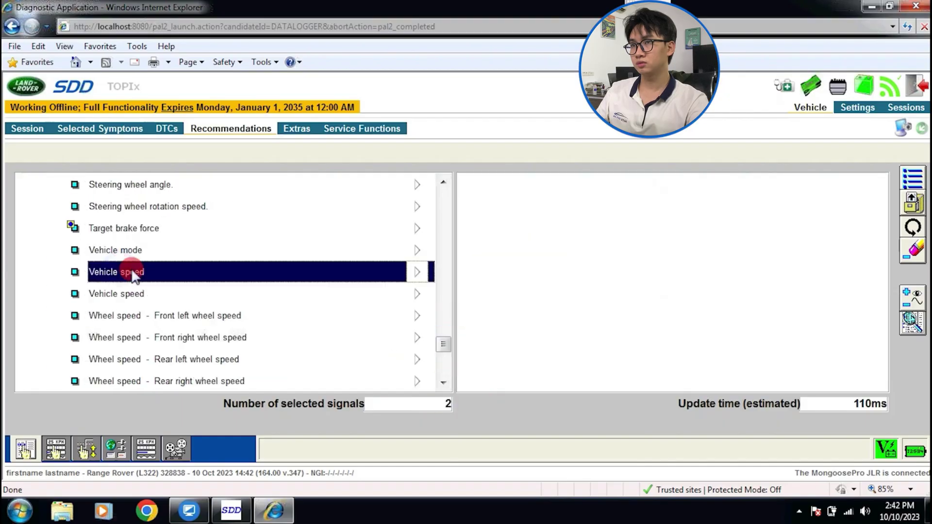
pyautogui.press('Up')
pyautogui.press('Up')
pyautogui.press('Up')
pyautogui.click(916, 302)
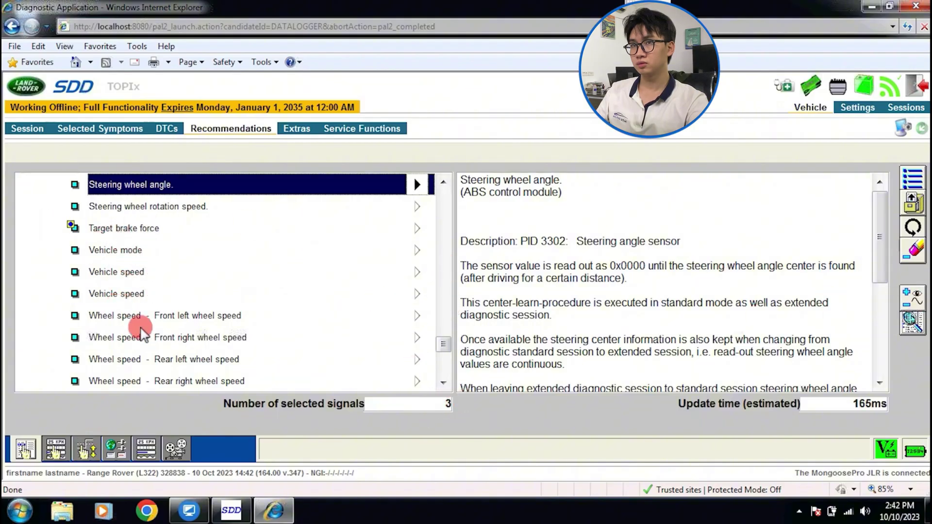
# Step: Expand the 310-00 Fuel and 303-00 Engine groups and add Absolute throttle position
pyautogui.scroll(1, 445, 343)
pyautogui.moveTo(444, 343); pyautogui.dragTo(443, 218)
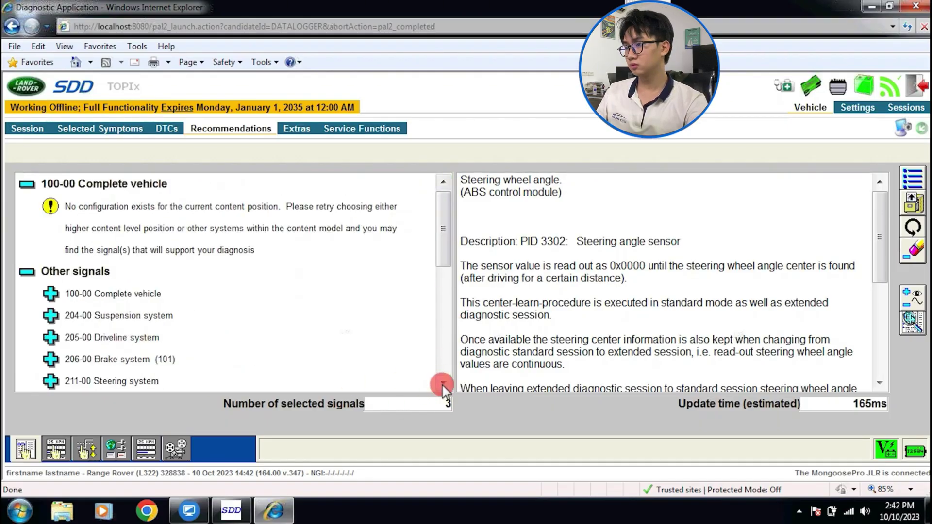
pyautogui.click(443, 387)
pyautogui.click(105, 346)
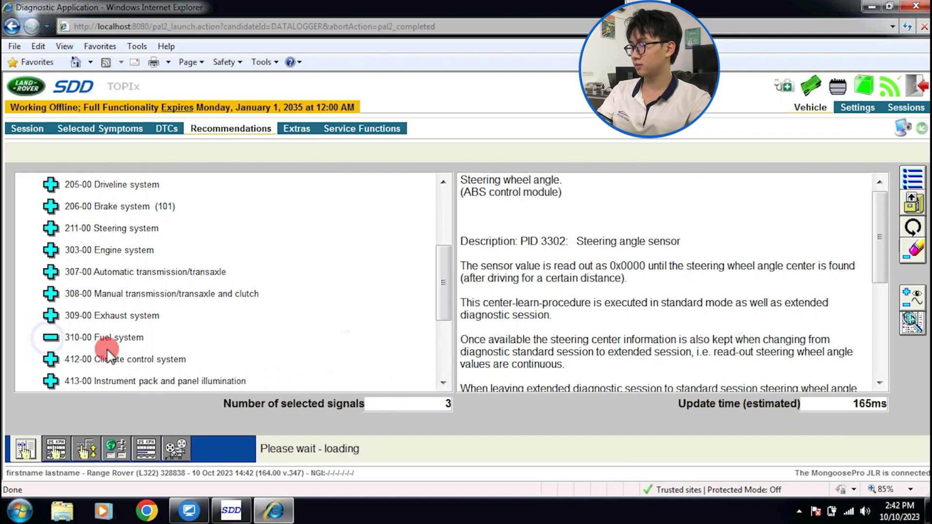
pyautogui.click(443, 384)
pyautogui.click(54, 228)
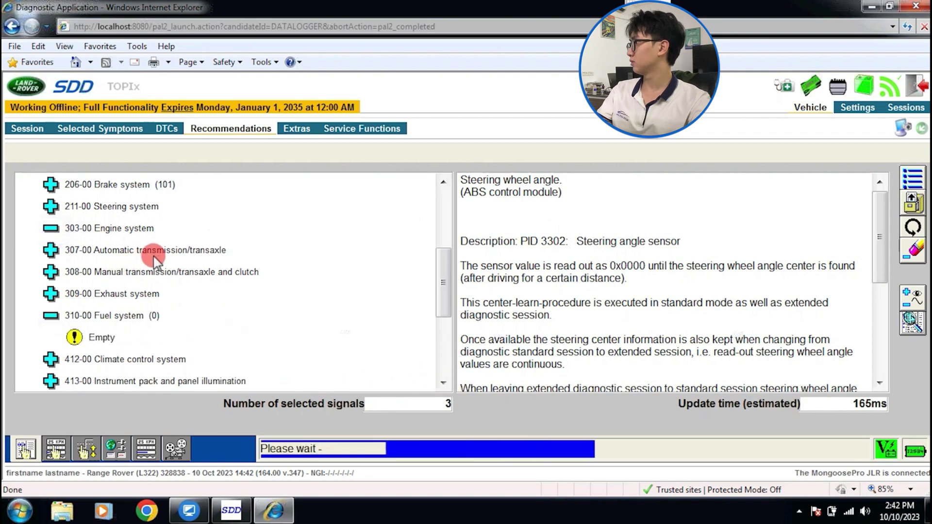
pyautogui.click(145, 232)
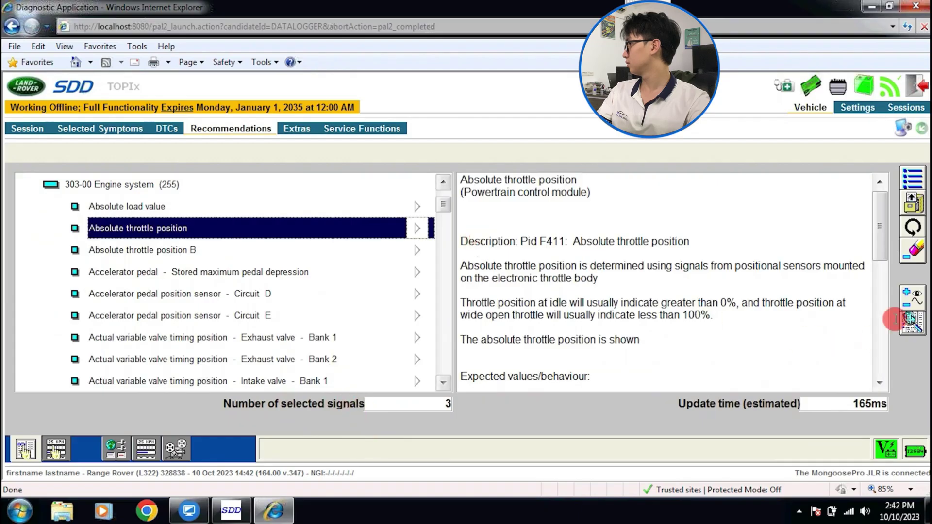
pyautogui.click(911, 303)
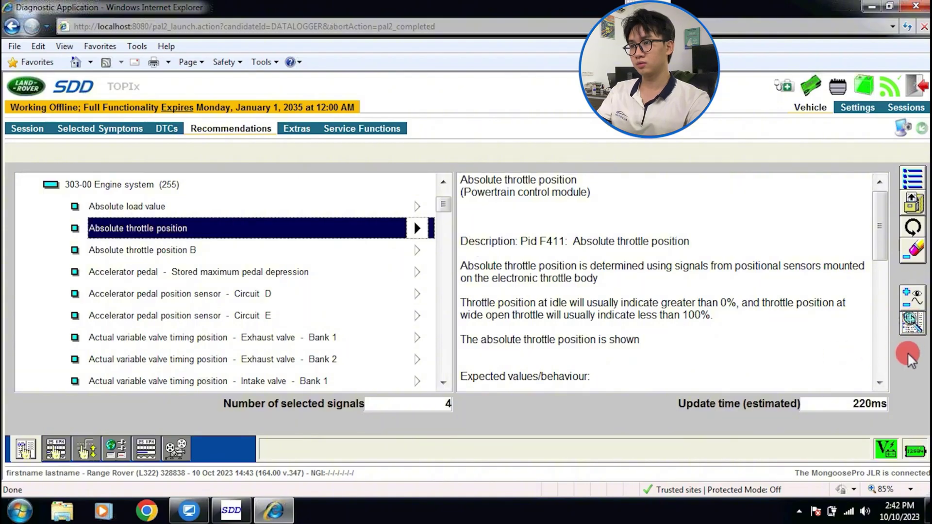
# Step: Search signals for 'THROTTLE', confirming the rear climate seat and driver's seat adjustment questions
pyautogui.click(913, 323)
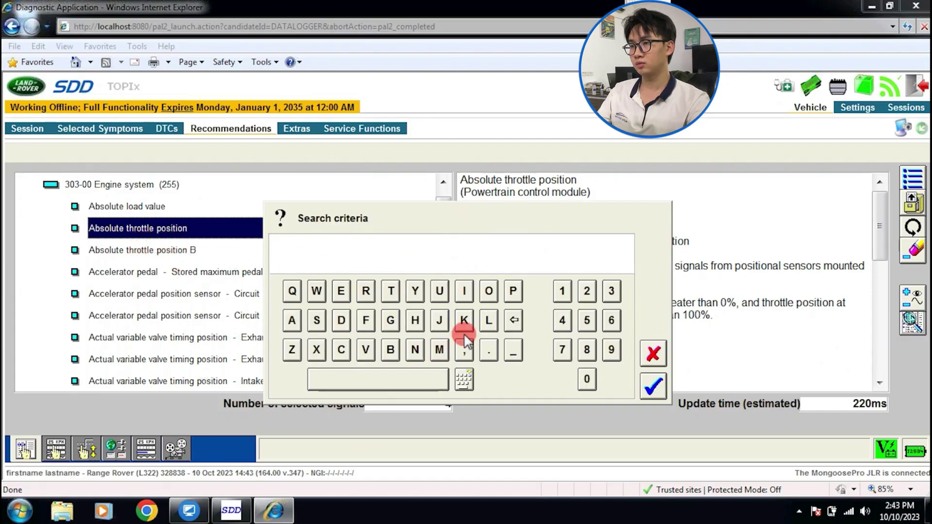
pyautogui.click(391, 291)
pyautogui.write('HROTTLE')
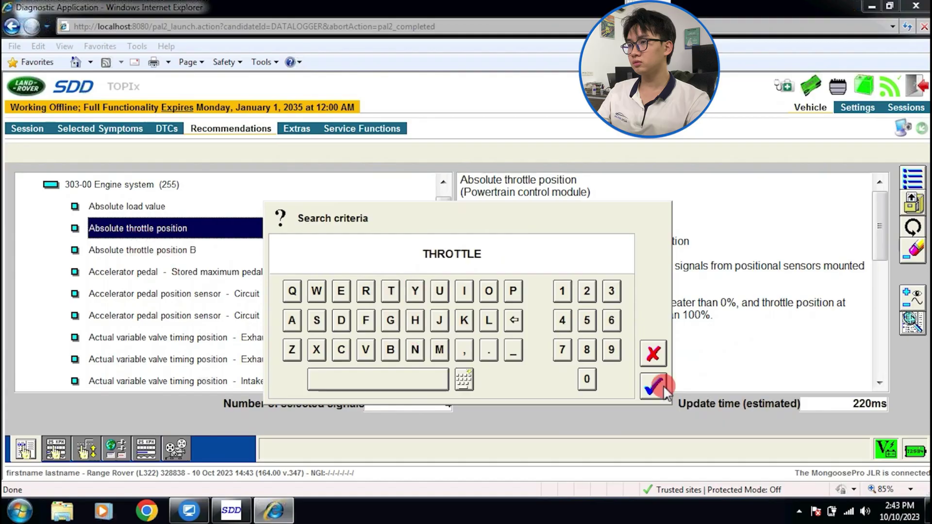
pyautogui.click(655, 386)
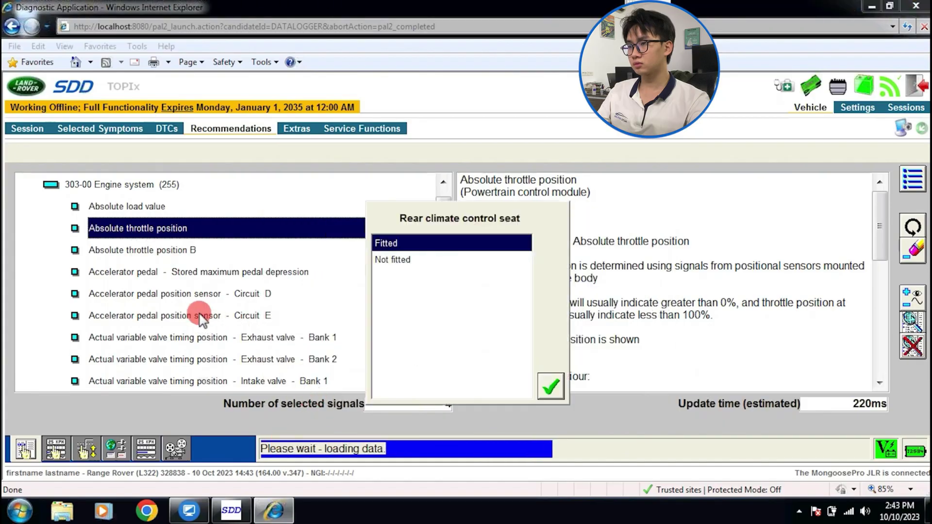
pyautogui.click(552, 386)
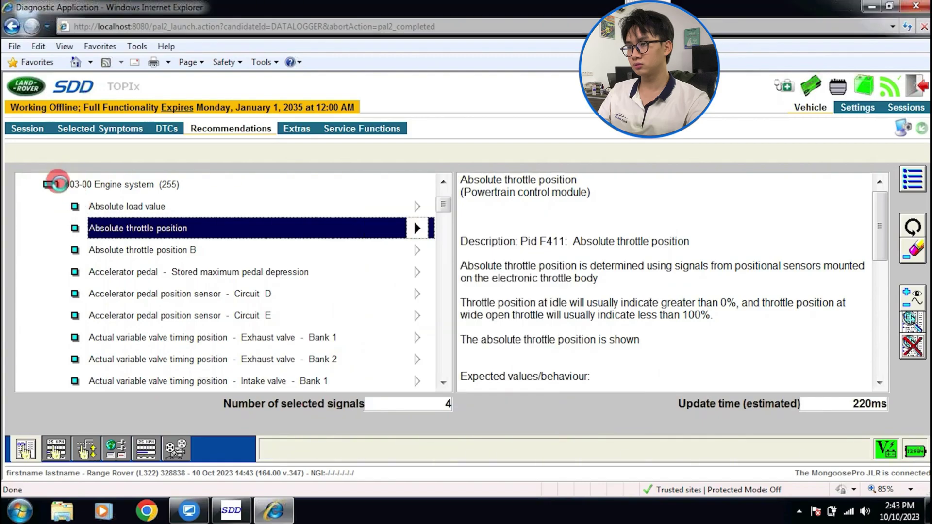
pyautogui.click(552, 387)
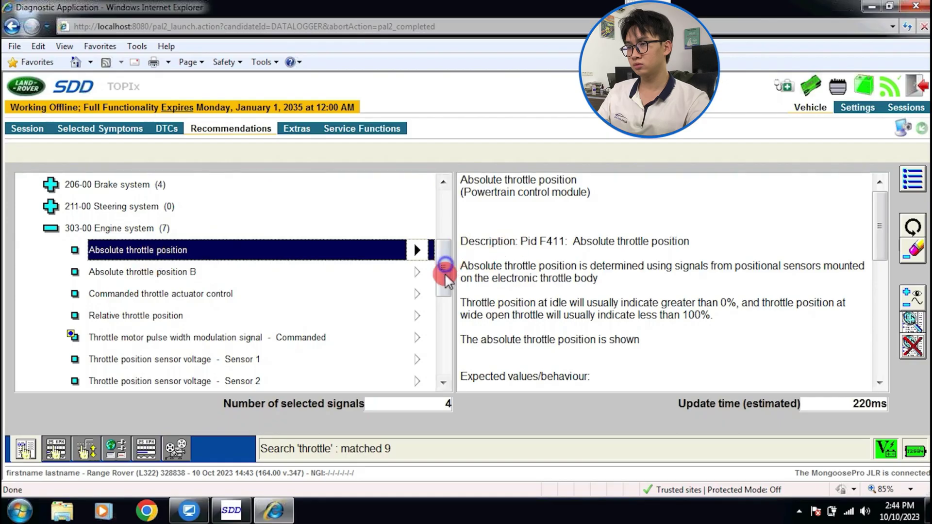
# Step: Add Sensor 1 throttle position voltage and Commanded throttle actuator control, reading its full description
pyautogui.moveTo(445, 273)
pyautogui.mouseDown()
pyautogui.moveTo(445, 289)
pyautogui.moveTo(449, 271)
pyautogui.mouseUp()
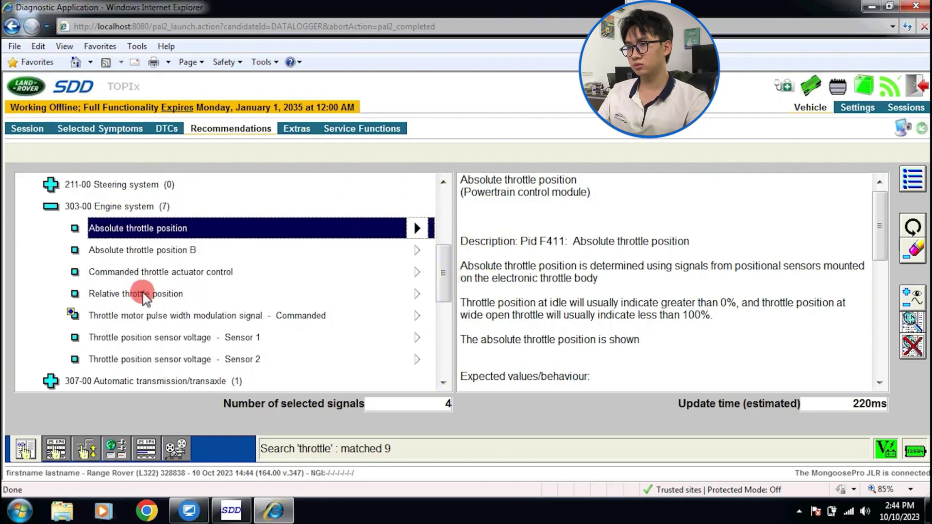
pyautogui.click(194, 338)
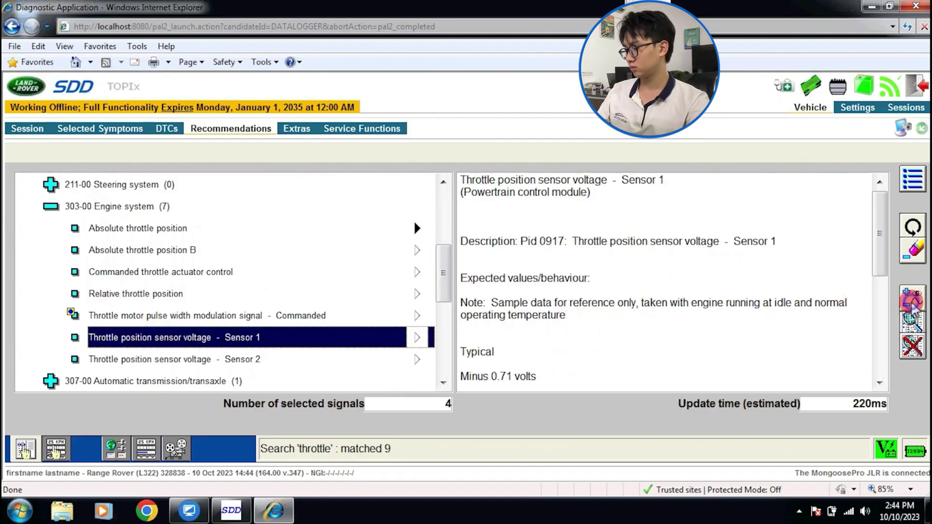
pyautogui.click(913, 299)
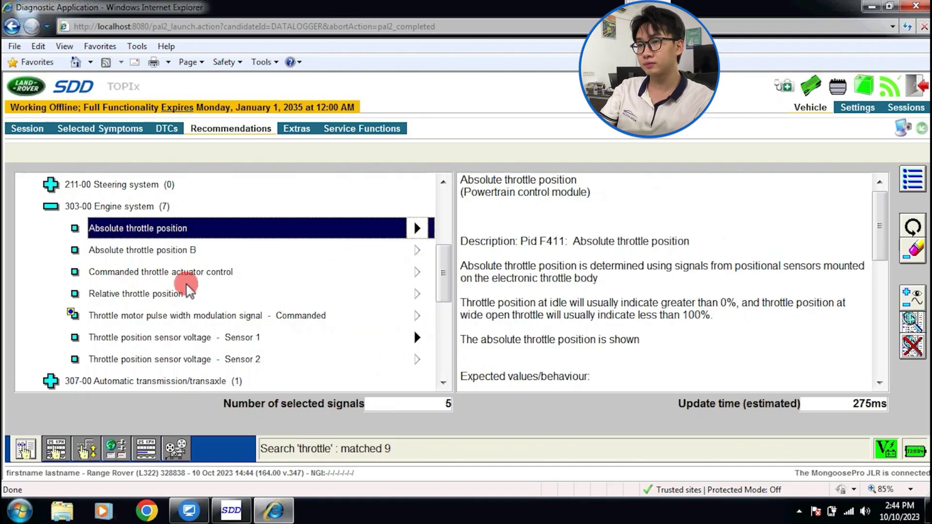
pyautogui.click(331, 273)
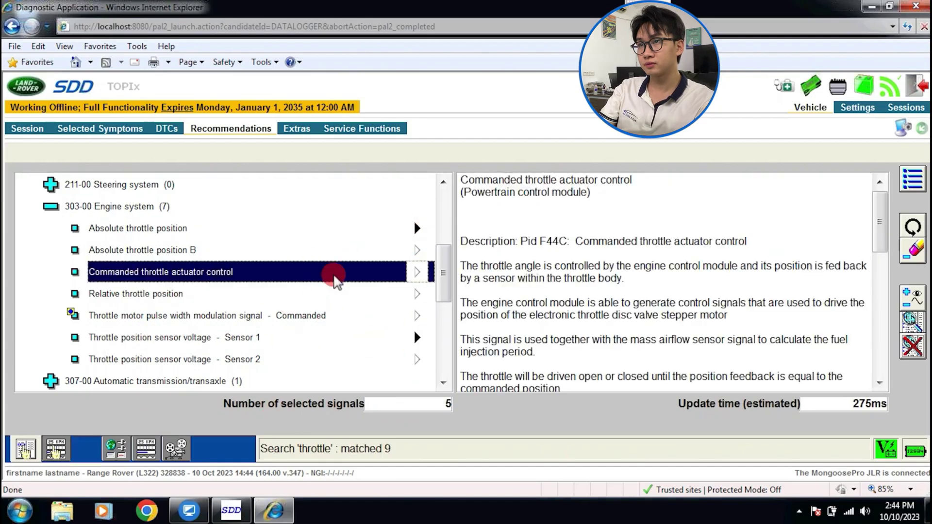
pyautogui.click(915, 299)
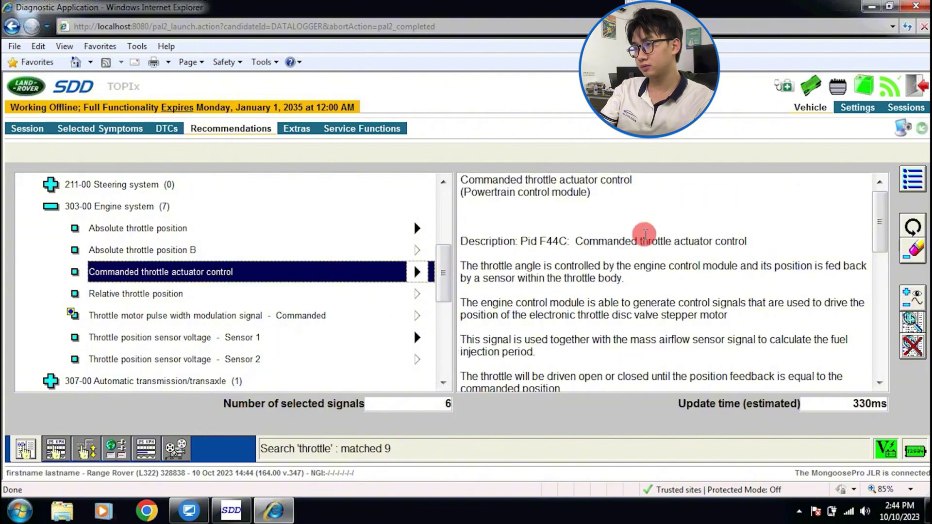
pyautogui.moveTo(882, 255)
pyautogui.mouseDown()
pyautogui.moveTo(880, 330)
pyautogui.moveTo(895, 208)
pyautogui.moveTo(643, 277)
pyautogui.moveTo(880, 329)
pyautogui.moveTo(879, 354)
pyautogui.mouseUp()
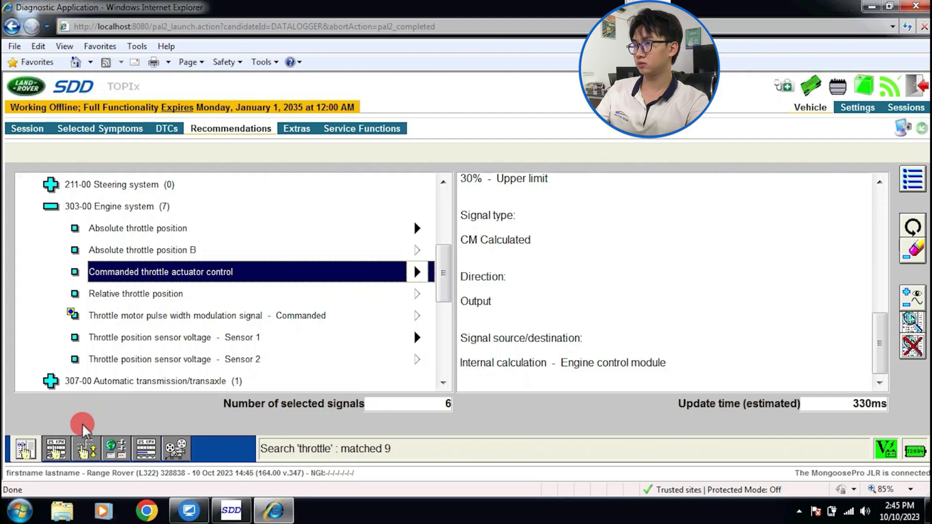
# Step: Turn Trigger DataLogger recording On for Commanded throttle actuator control, check record time, and view graphs
pyautogui.click(66, 452)
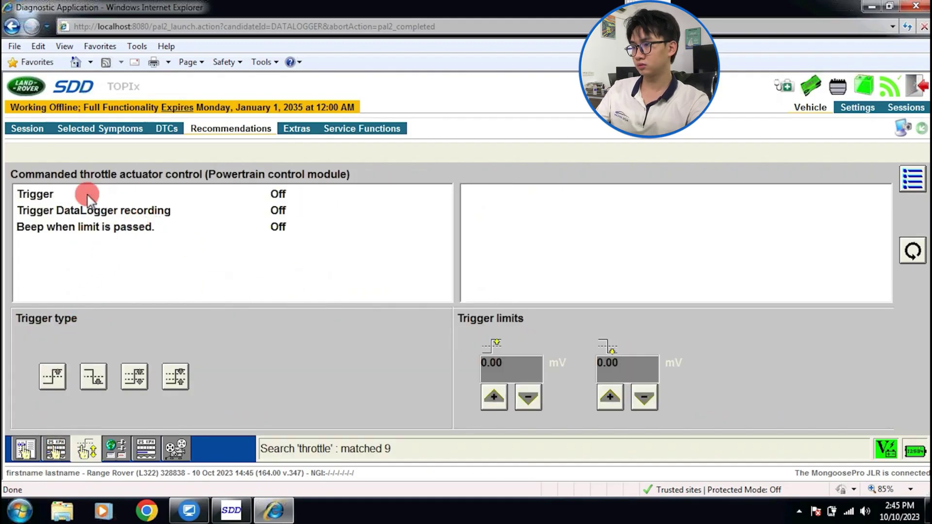
pyautogui.click(87, 194)
pyautogui.click(110, 212)
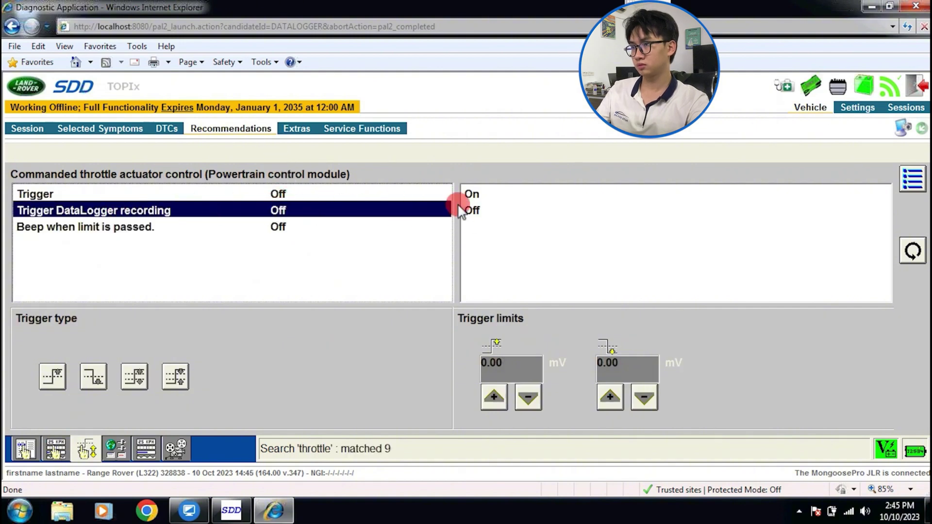
pyautogui.click(475, 195)
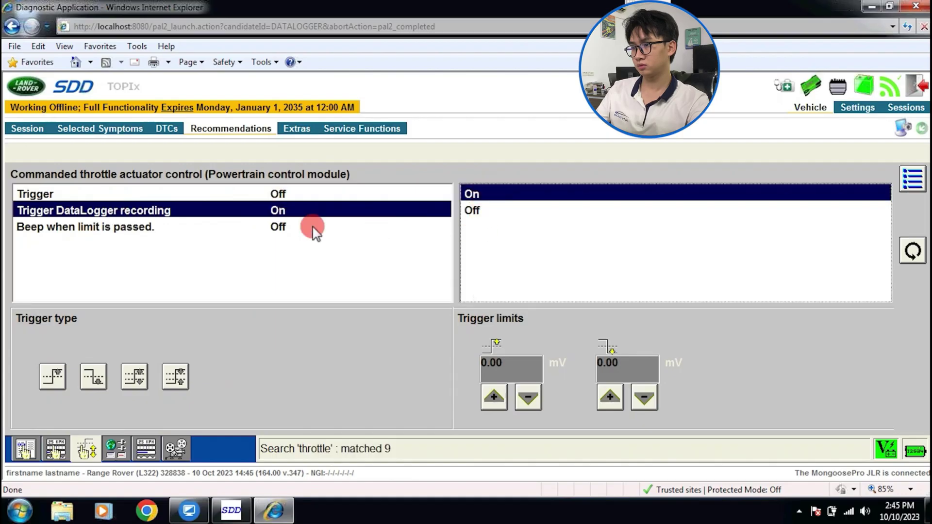
pyautogui.click(82, 451)
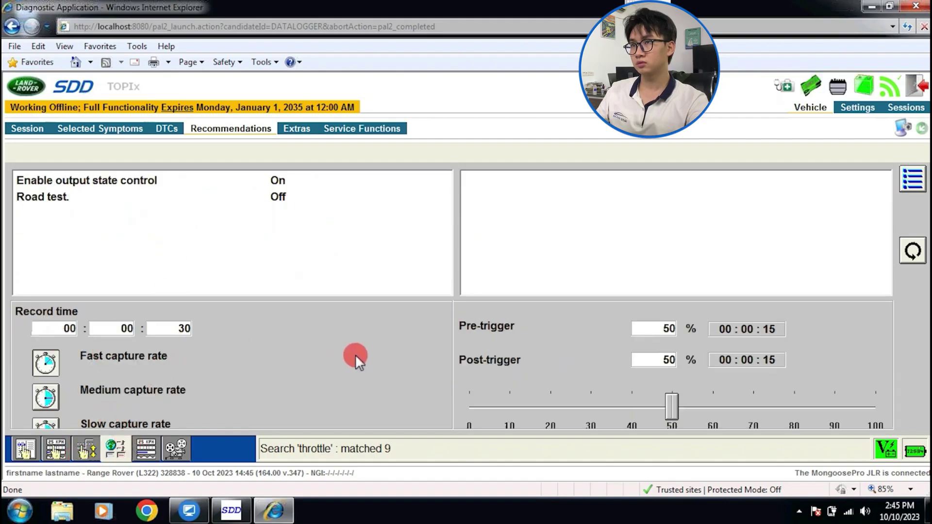
pyautogui.click(156, 444)
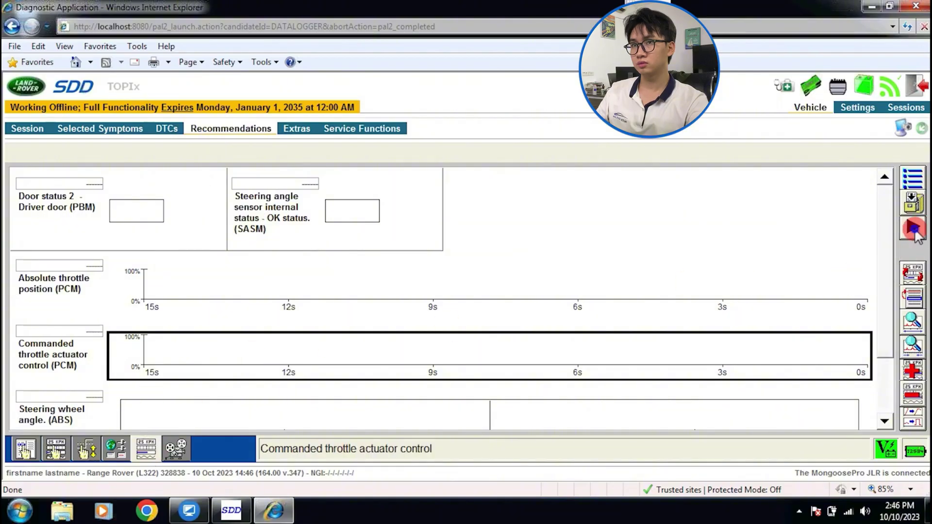
# Step: Start logging, confirm the ignition-on prompt, and review the door, steering and throttle graphs
pyautogui.click(914, 230)
pyautogui.click(553, 348)
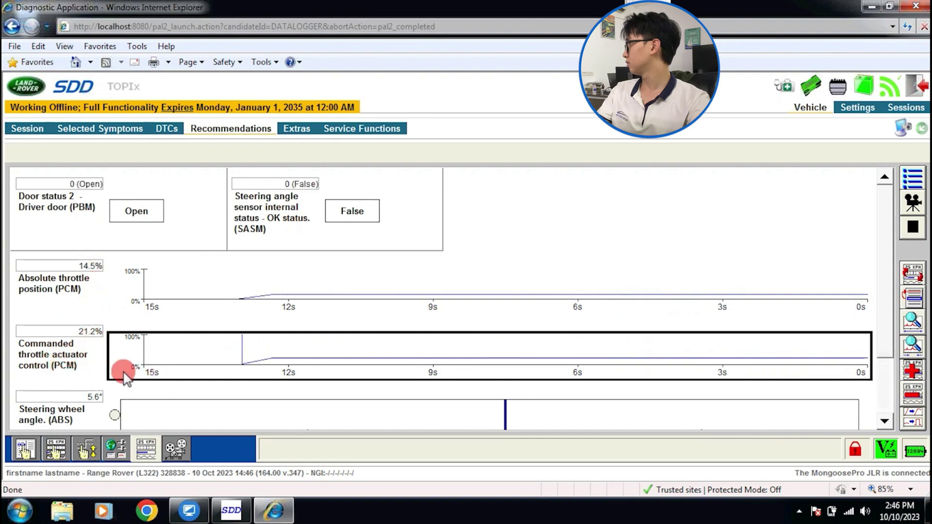
pyautogui.scroll(-1, 116, 369)
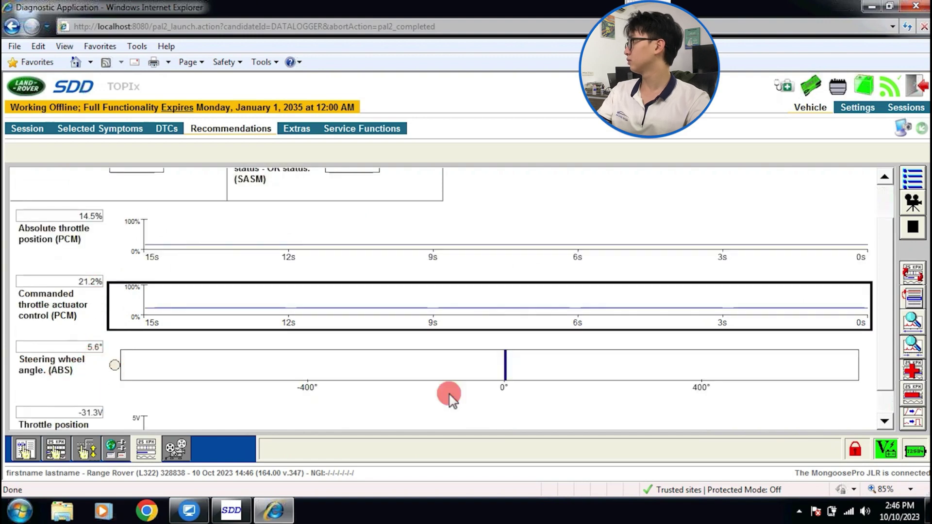
pyautogui.scroll(-1, 447, 392)
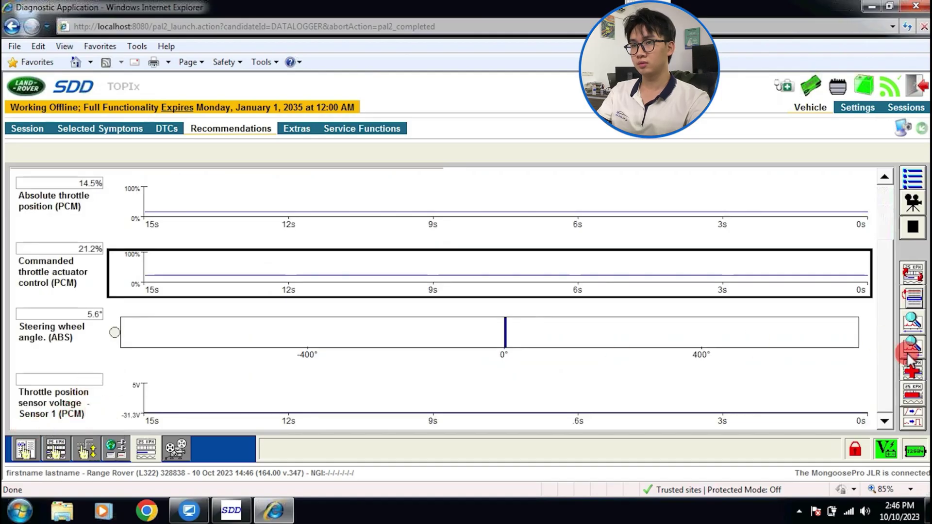
pyautogui.scroll(2, 87, 379)
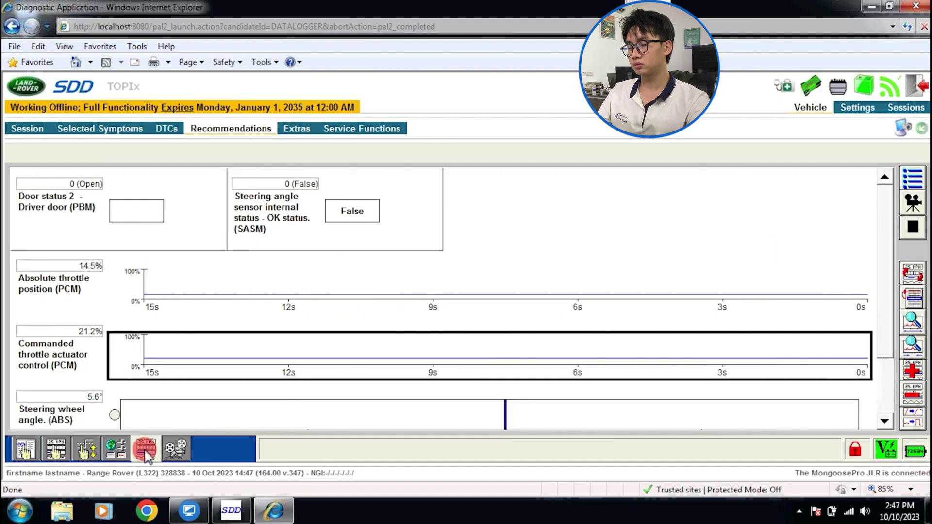
pyautogui.click(21, 454)
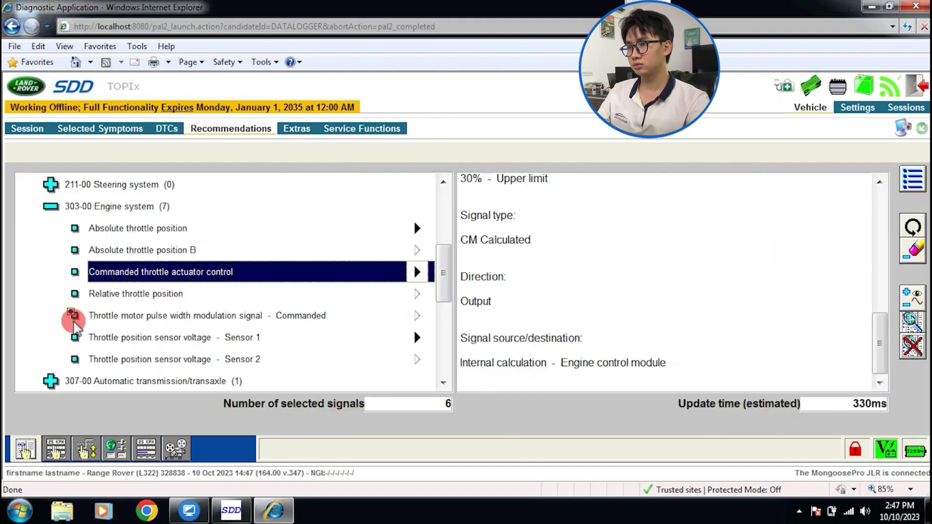
pyautogui.click(267, 315)
pyautogui.click(180, 294)
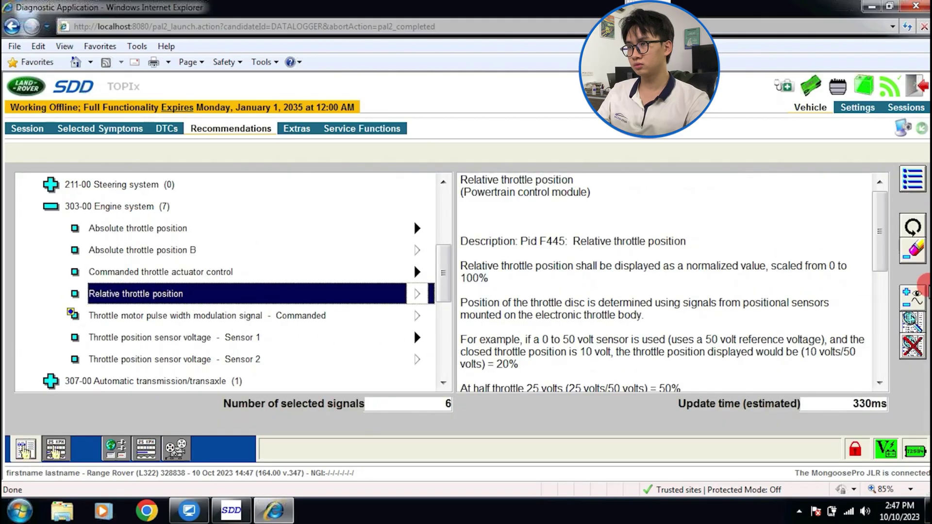
pyautogui.click(909, 297)
pyautogui.click(913, 300)
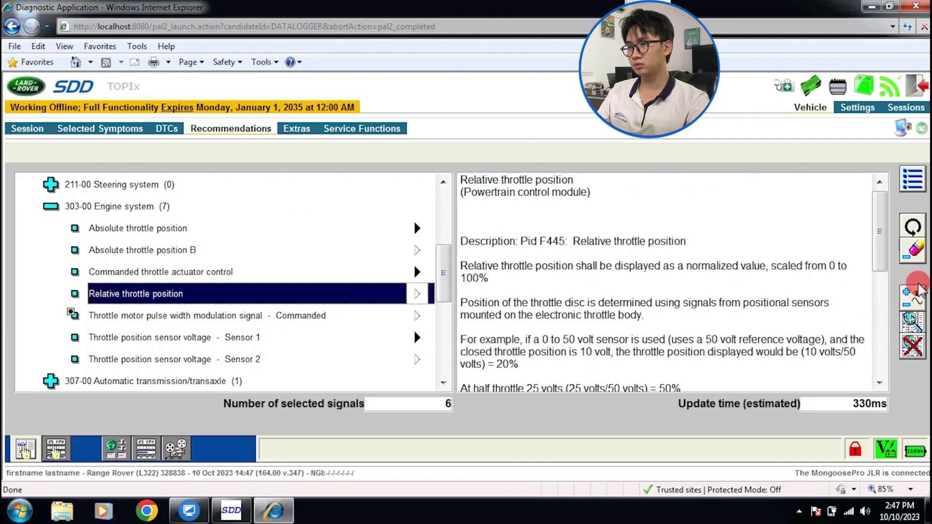
pyautogui.click(915, 294)
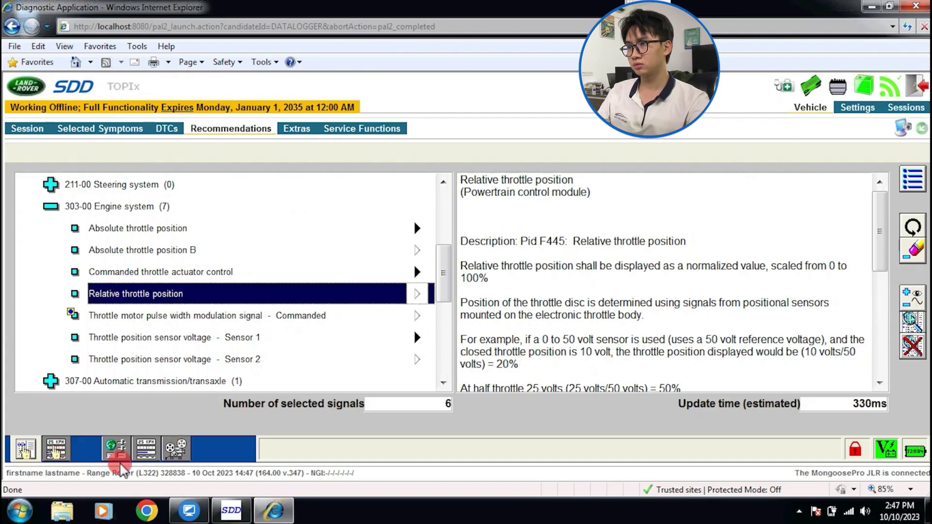
pyautogui.click(147, 457)
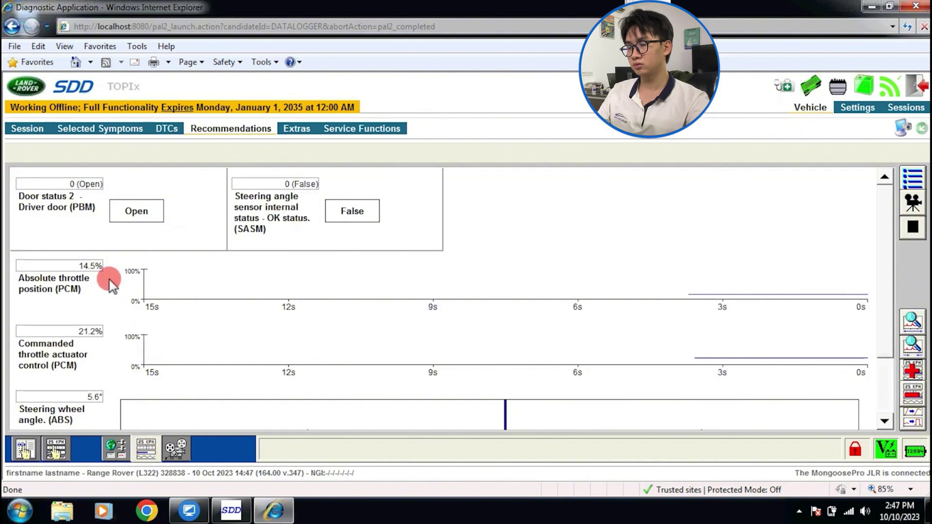
# Step: Stop and restart data logging, confirming that the ignition is switched on
pyautogui.click(913, 228)
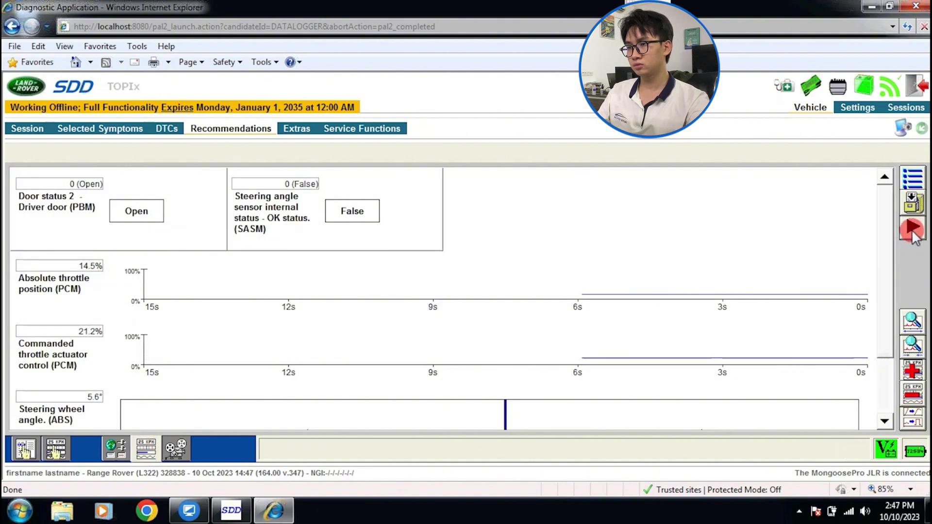
pyautogui.click(913, 228)
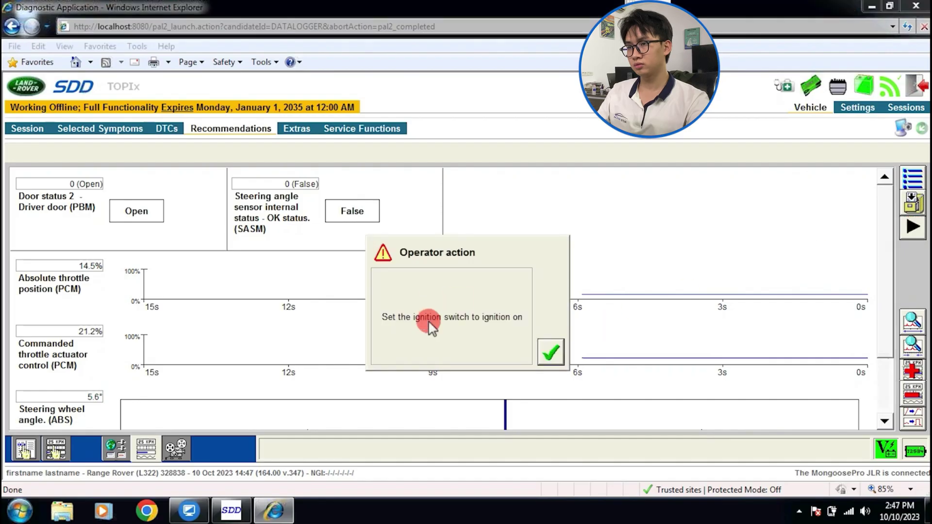
pyautogui.click(552, 352)
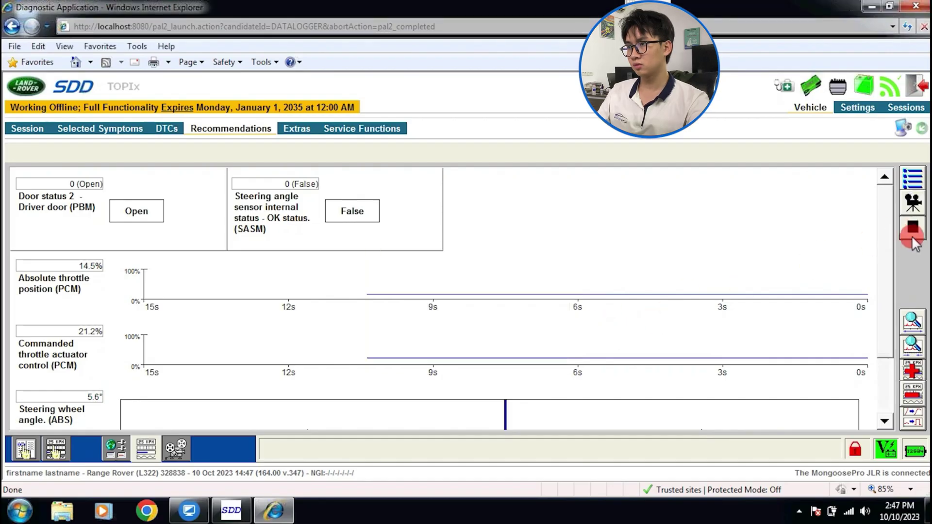
pyautogui.click(913, 204)
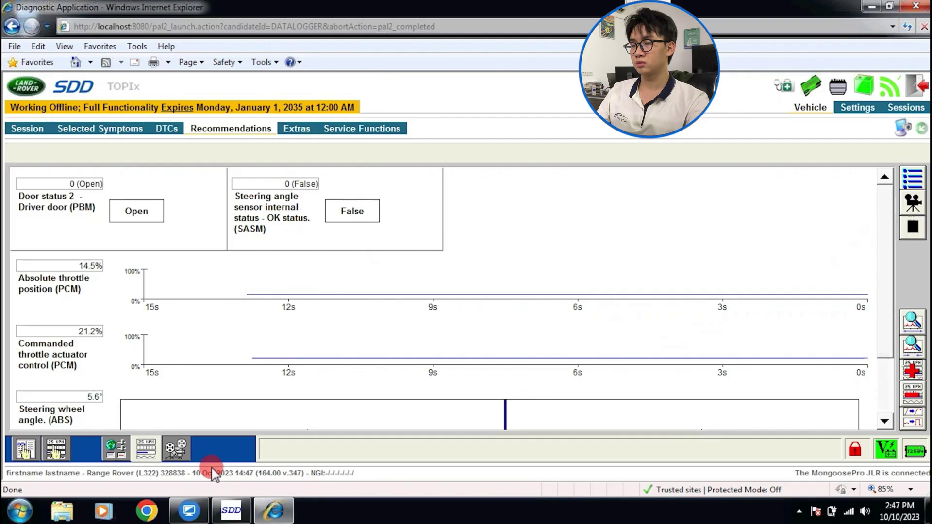
# Step: Check the current session in the data logger session list, then return to the live graphs
pyautogui.click(176, 447)
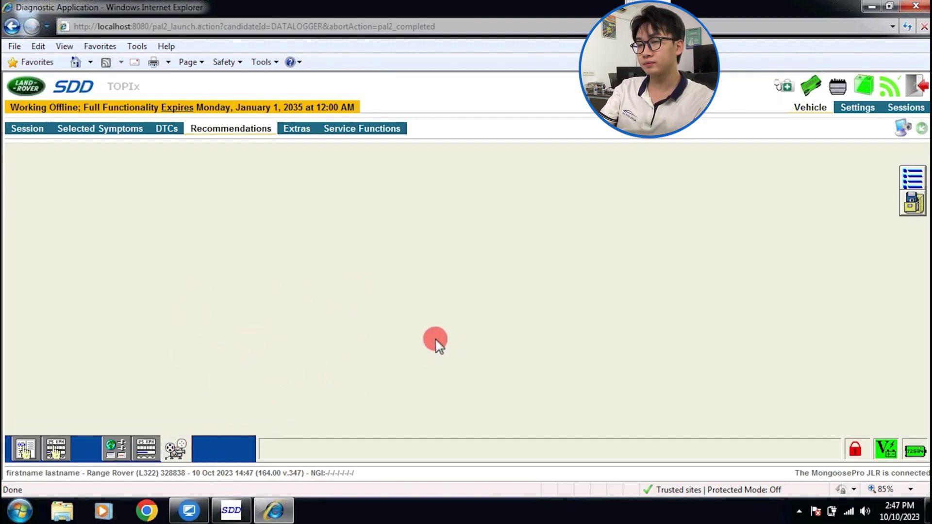
pyautogui.click(172, 449)
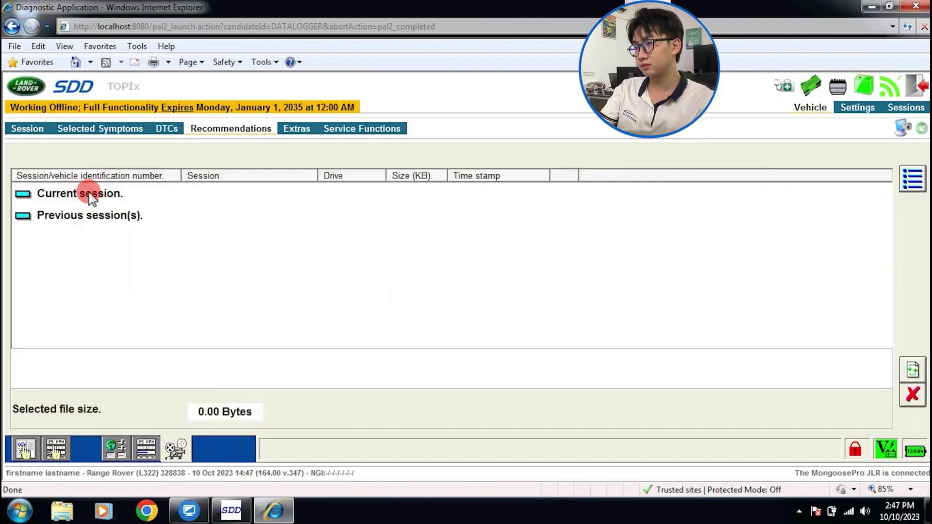
pyautogui.click(92, 197)
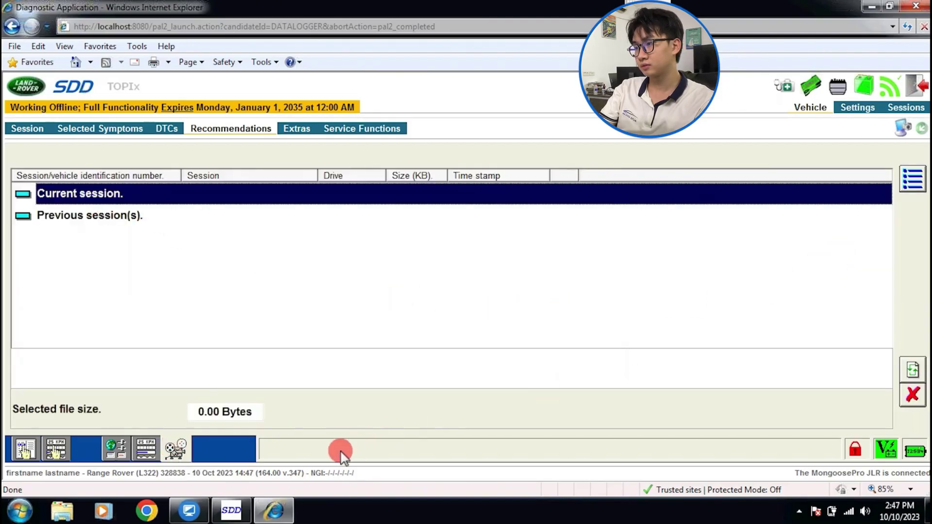
pyautogui.click(902, 403)
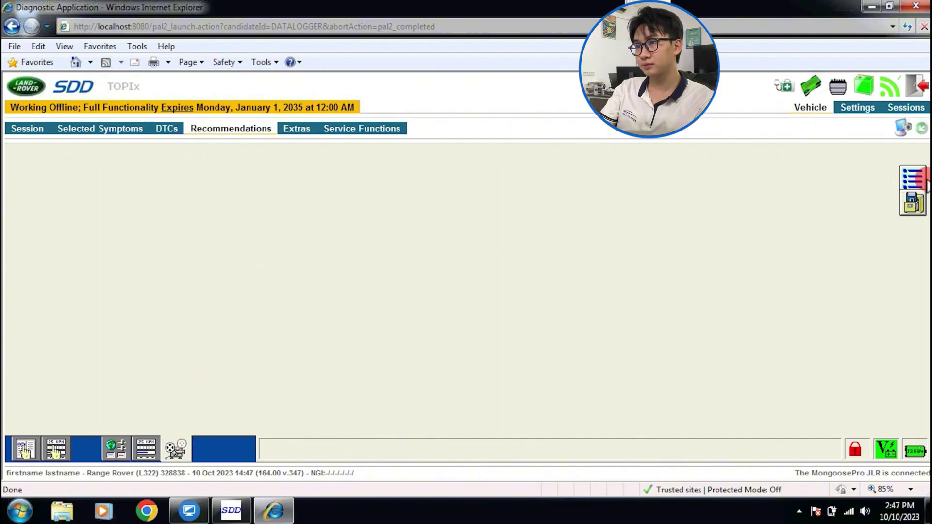
pyautogui.scroll(-3, 379, 387)
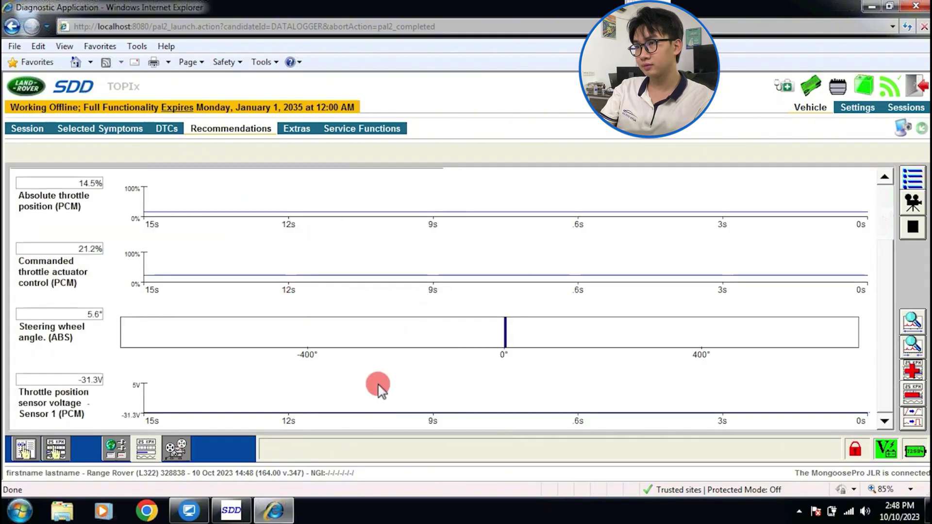
# Step: Review recording setup: 30-second record time, 50% pre/post-trigger, output state control and Road test Off
pyautogui.click(117, 454)
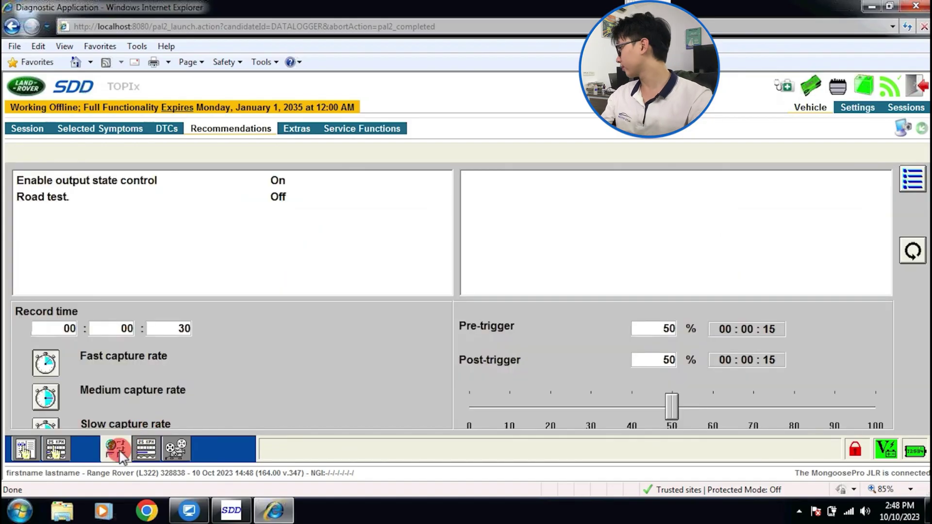
pyautogui.click(274, 182)
pyautogui.click(271, 197)
pyautogui.click(245, 191)
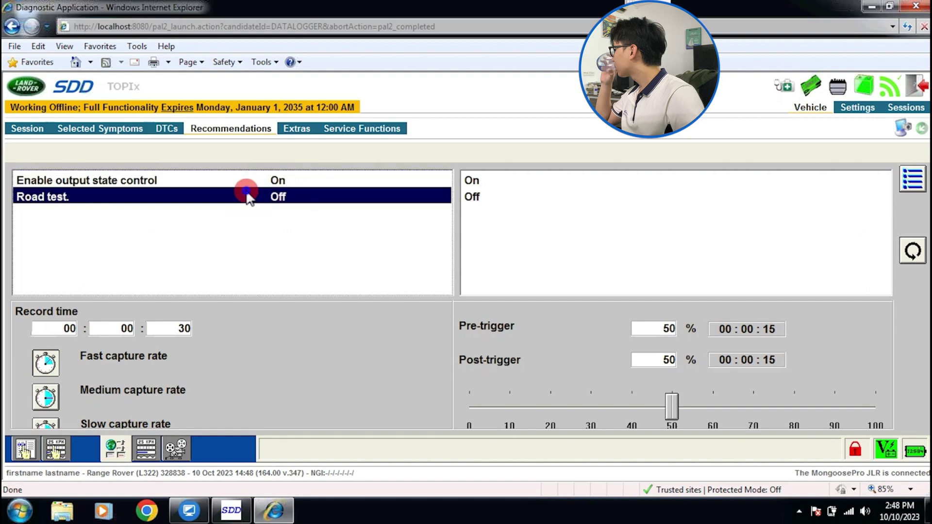
pyautogui.click(254, 188)
pyautogui.click(144, 186)
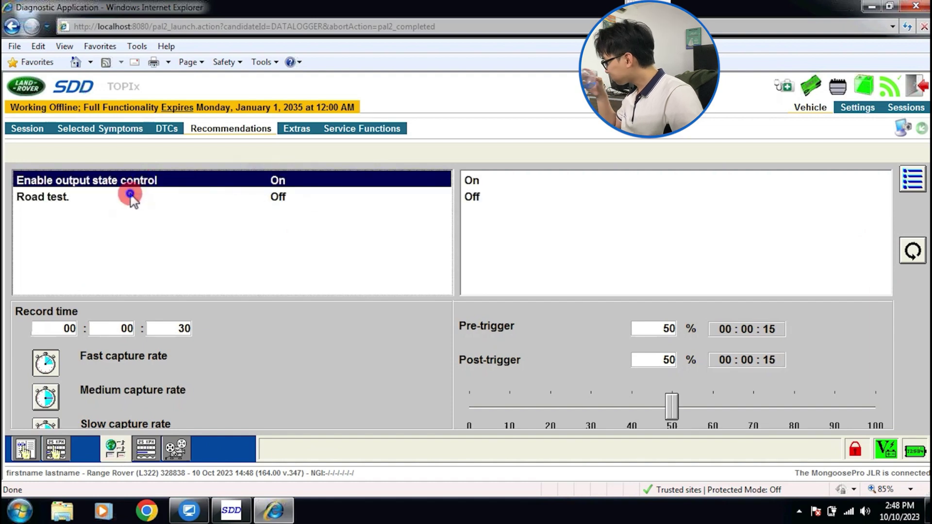
pyautogui.click(130, 195)
pyautogui.click(121, 181)
pyautogui.click(104, 199)
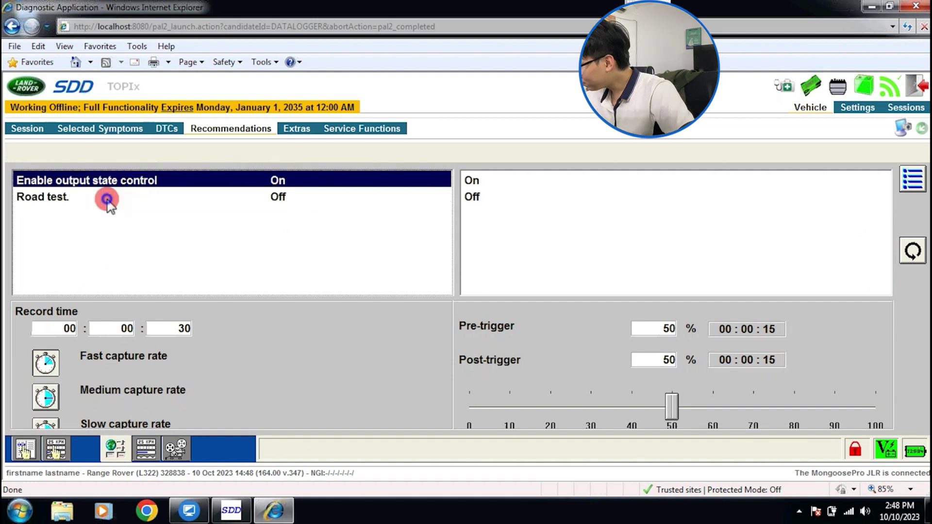
# Step: Return to the signal list, browse the transmission groups, and dismiss the operation-in-progress error
pyautogui.click(44, 455)
pyautogui.click(25, 449)
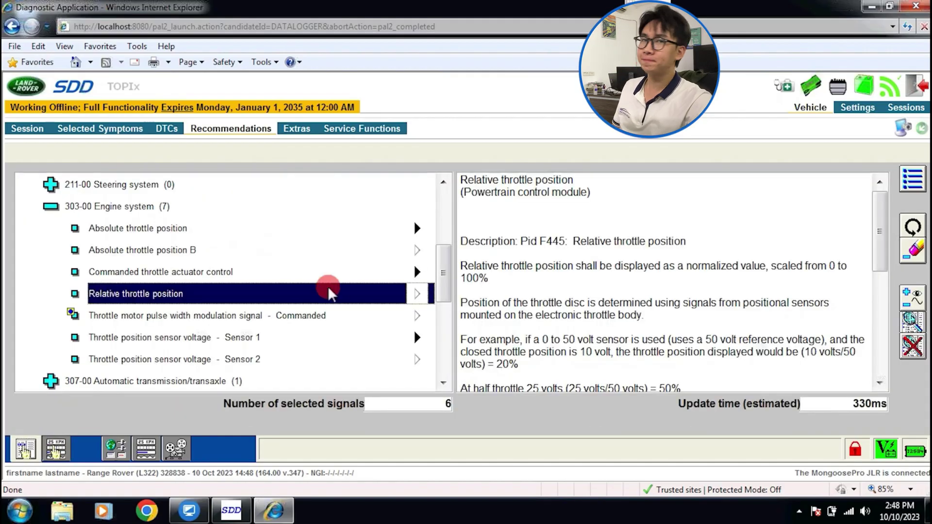
pyautogui.scroll(-3, 443, 306)
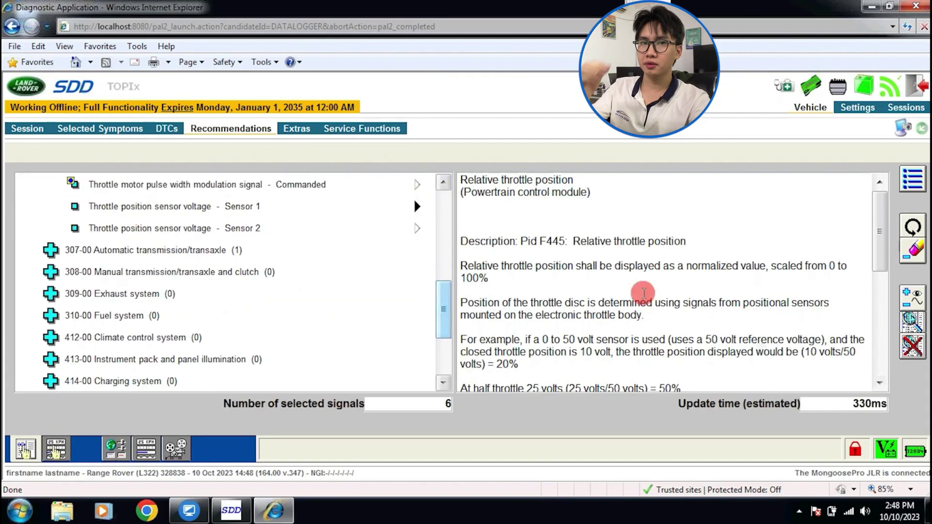
pyautogui.click(175, 272)
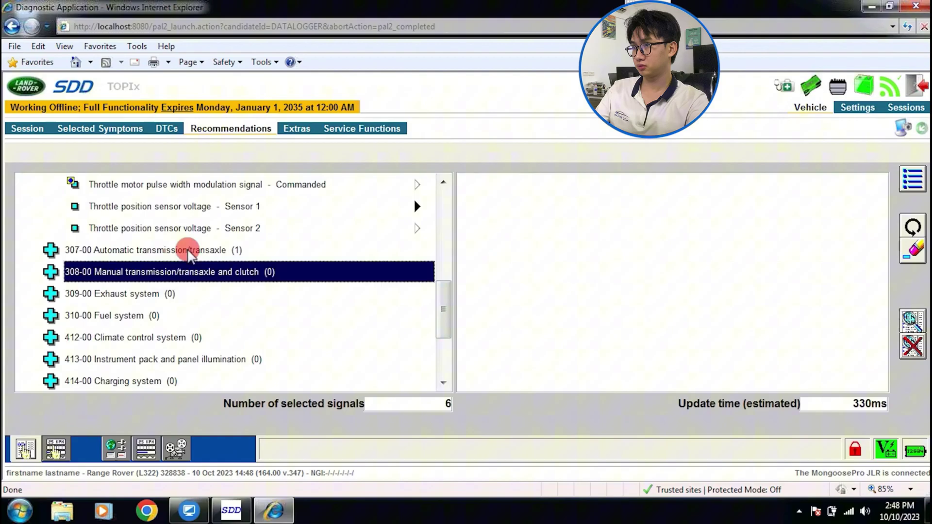
pyautogui.click(188, 251)
pyautogui.click(911, 253)
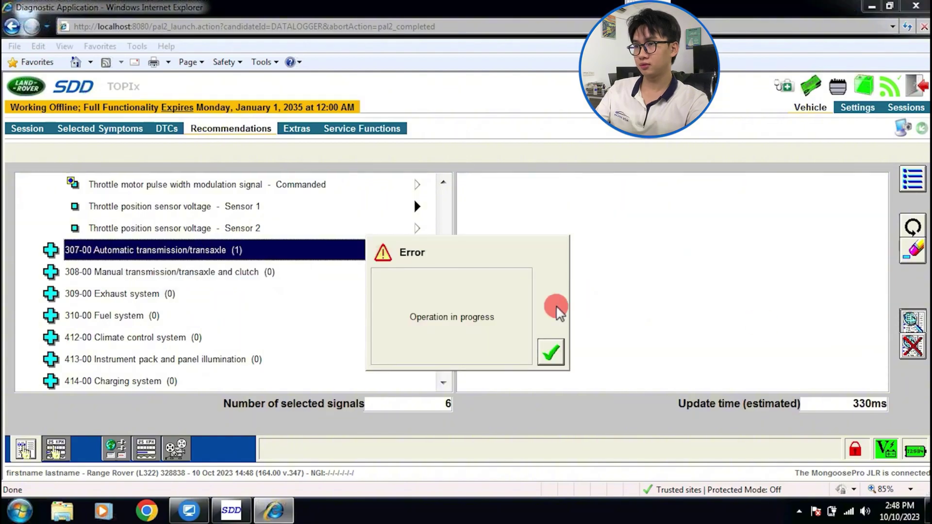
pyautogui.click(546, 351)
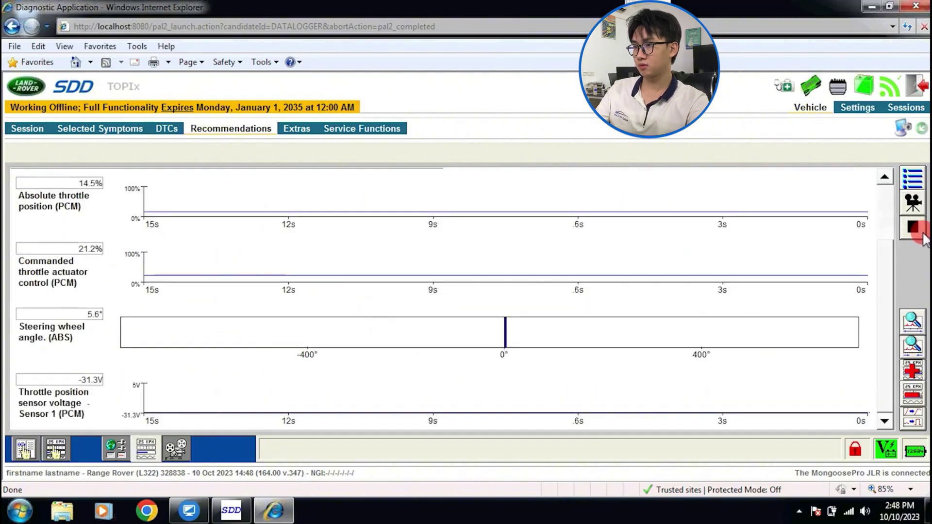
# Step: Stop logging, briefly record the throttle signals again, and return to signal selection
pyautogui.click(919, 229)
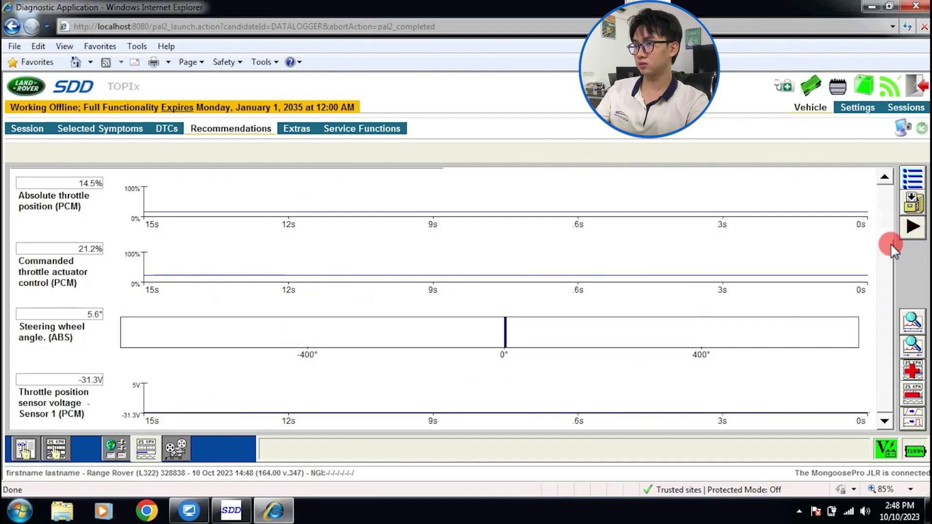
pyautogui.click(915, 232)
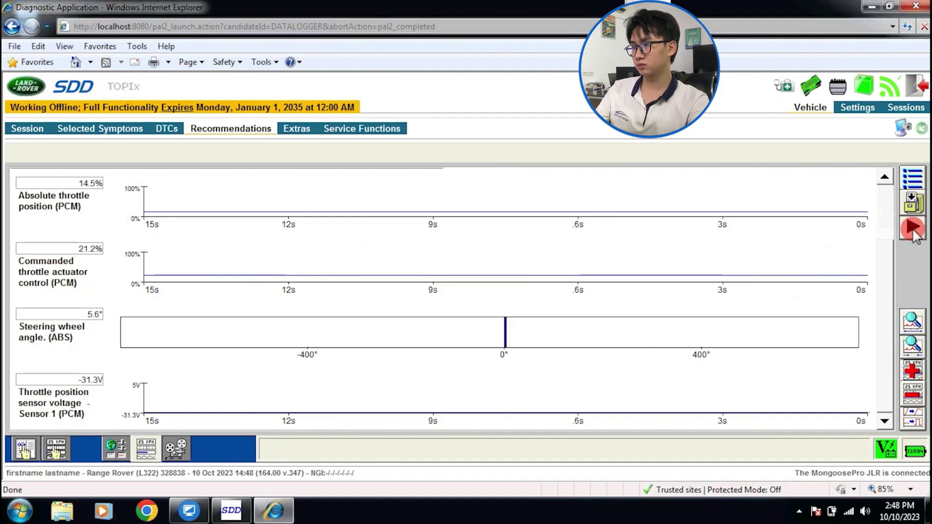
pyautogui.click(915, 233)
pyautogui.click(906, 181)
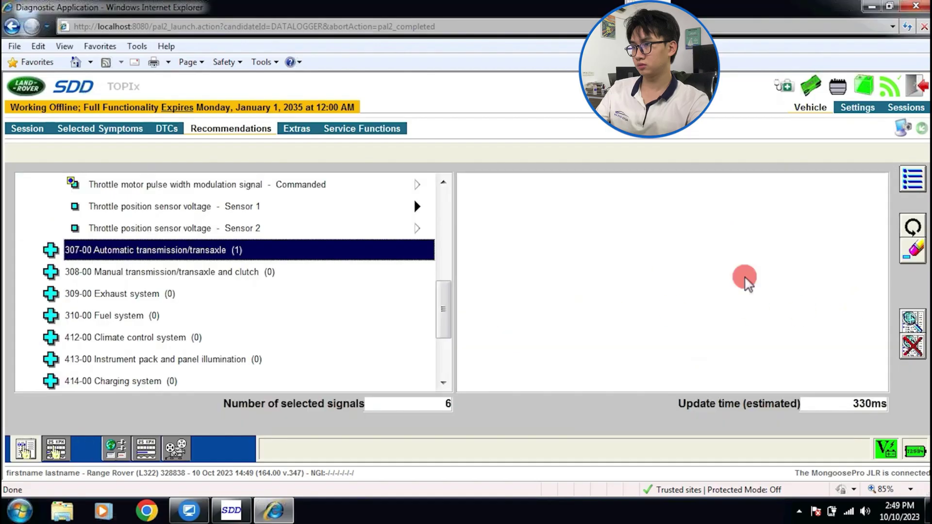
# Step: Clear the six selected signals and search the signal list for 'SPEED'
pyautogui.click(915, 252)
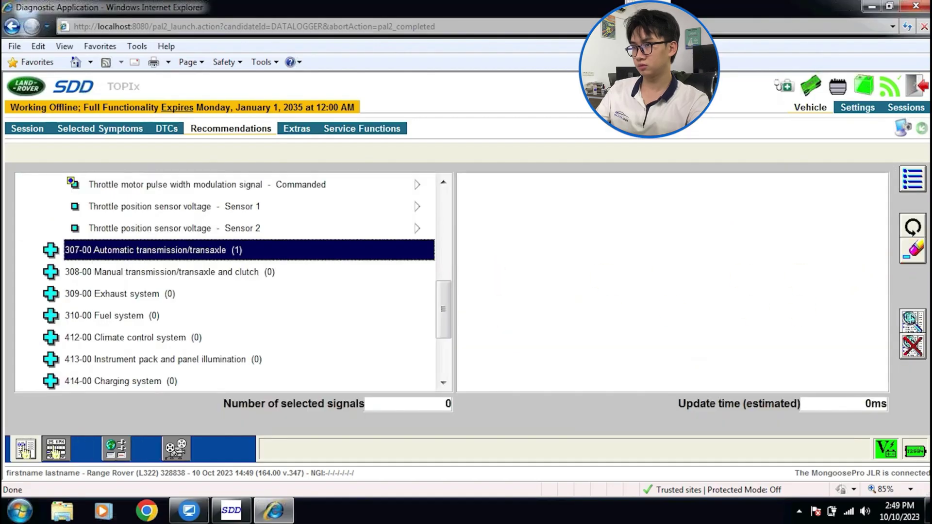
pyautogui.click(917, 324)
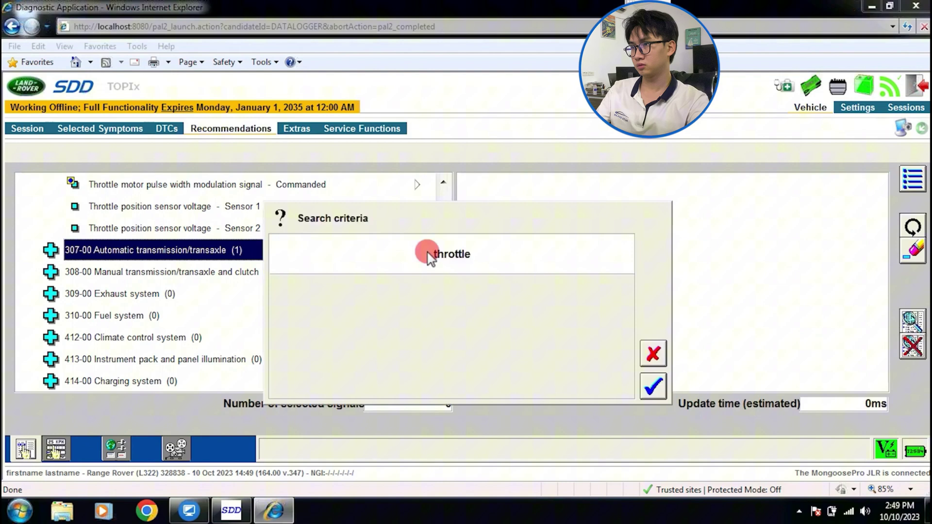
pyautogui.click(426, 254)
pyautogui.write('SPEED')
pyautogui.click(652, 388)
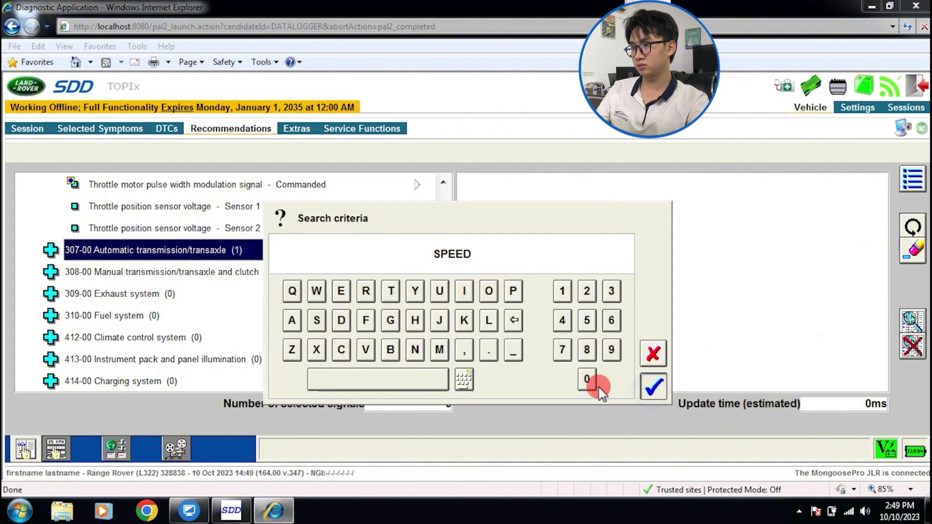
# Step: Add Engine speed and Vehicle speed to the logged signals
pyautogui.scroll(-1, 444, 247)
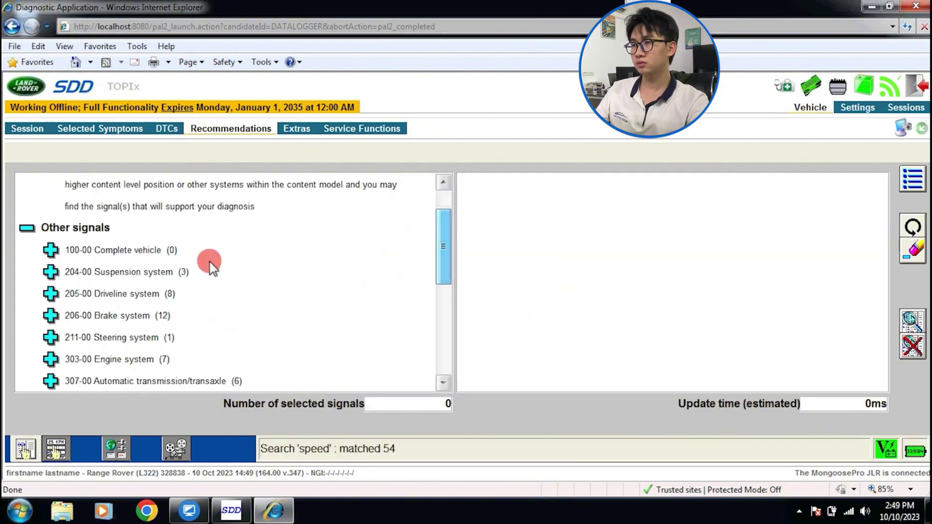
pyautogui.click(50, 270)
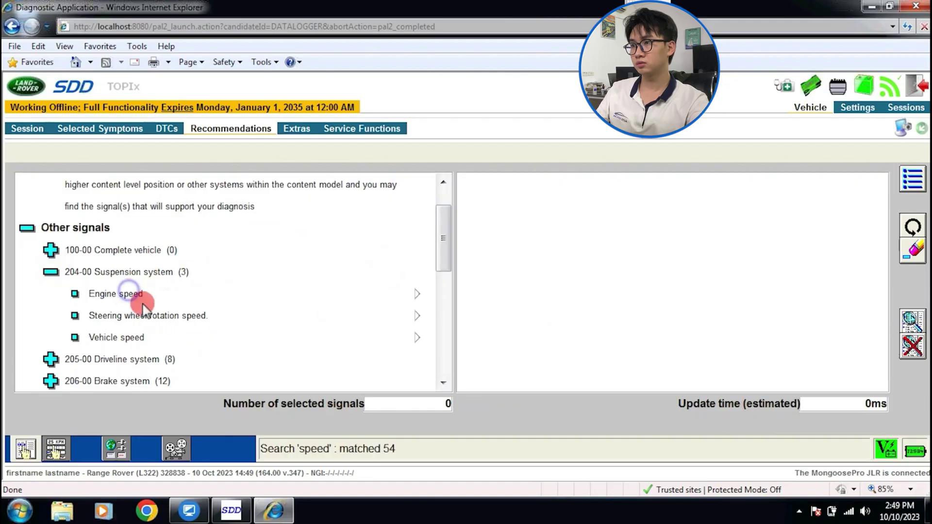
pyautogui.click(130, 292)
pyautogui.click(914, 304)
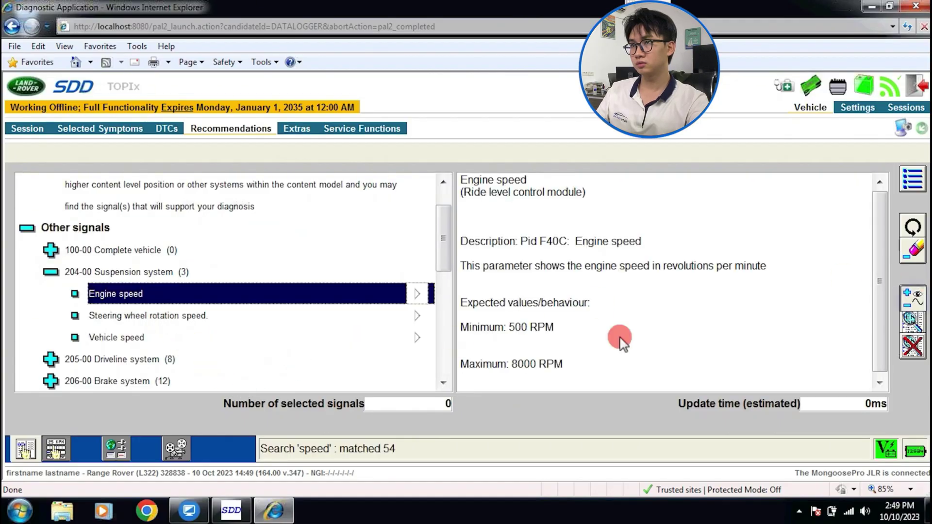
pyautogui.click(330, 338)
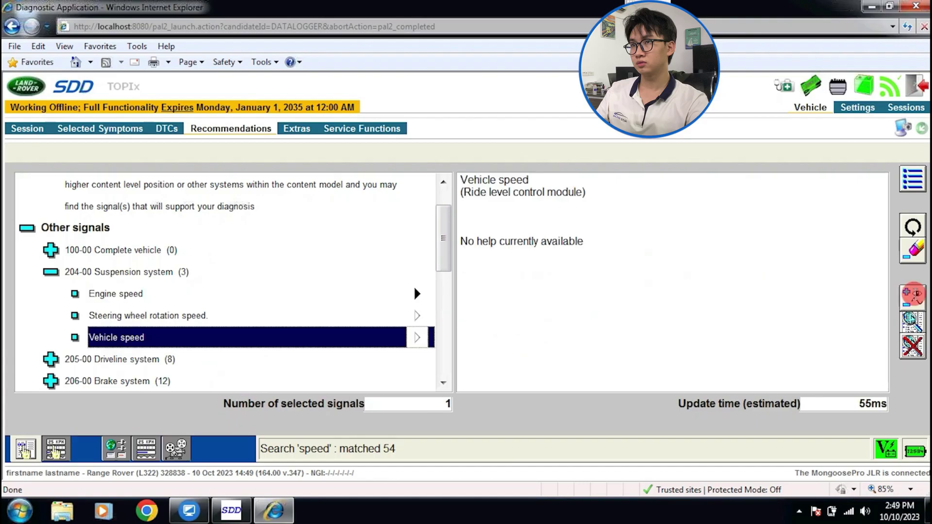
pyautogui.click(915, 304)
# Step: Add both front-left wheel speed signals from the 206-00 Brake system group
pyautogui.scroll(-1, 333, 381)
pyautogui.click(108, 316)
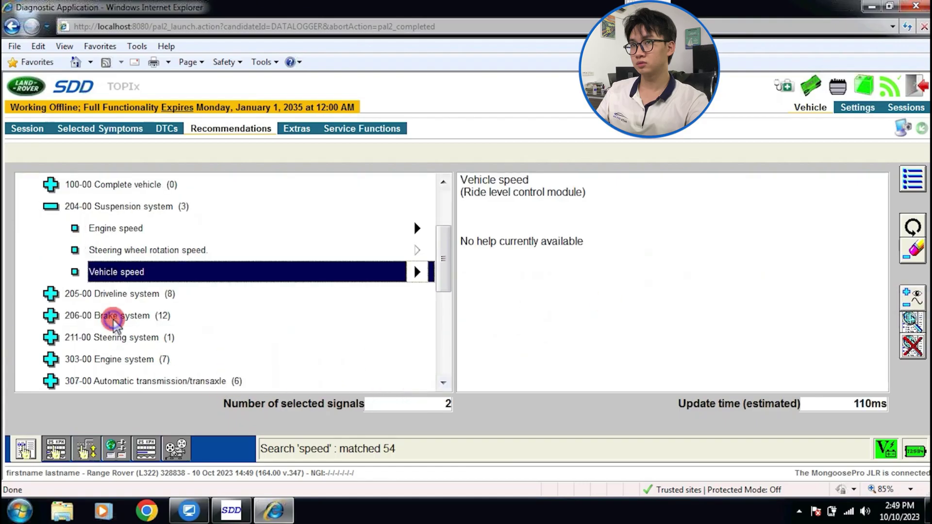
pyautogui.click(50, 316)
pyautogui.click(125, 229)
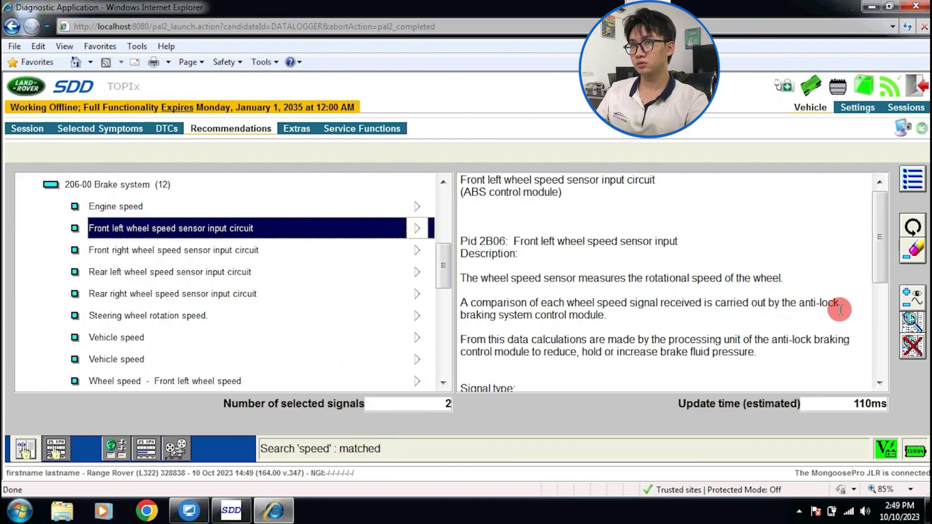
pyautogui.click(913, 296)
pyautogui.click(343, 380)
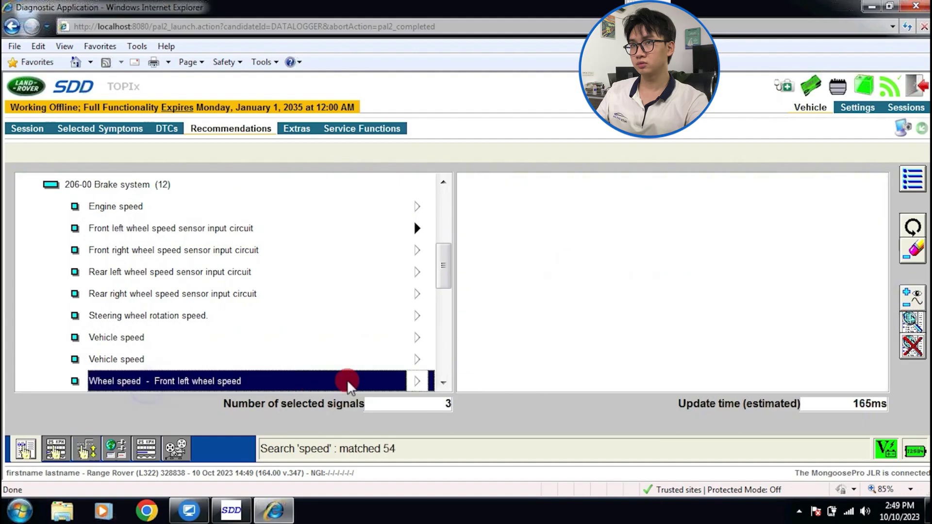
pyautogui.click(897, 311)
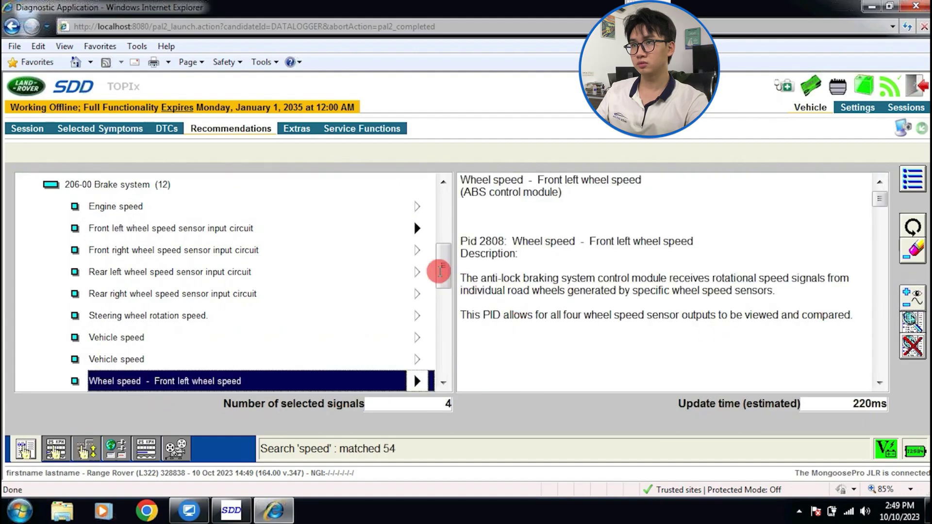
# Step: Show live graphs of the four speed signals, acknowledging the ignition-on prompt
pyautogui.click(440, 291)
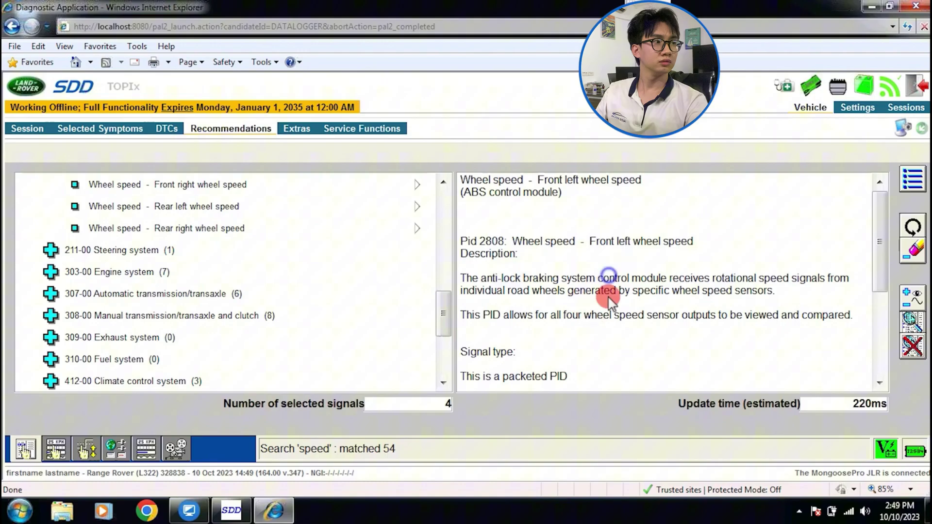
pyautogui.scroll(-3, 621, 281)
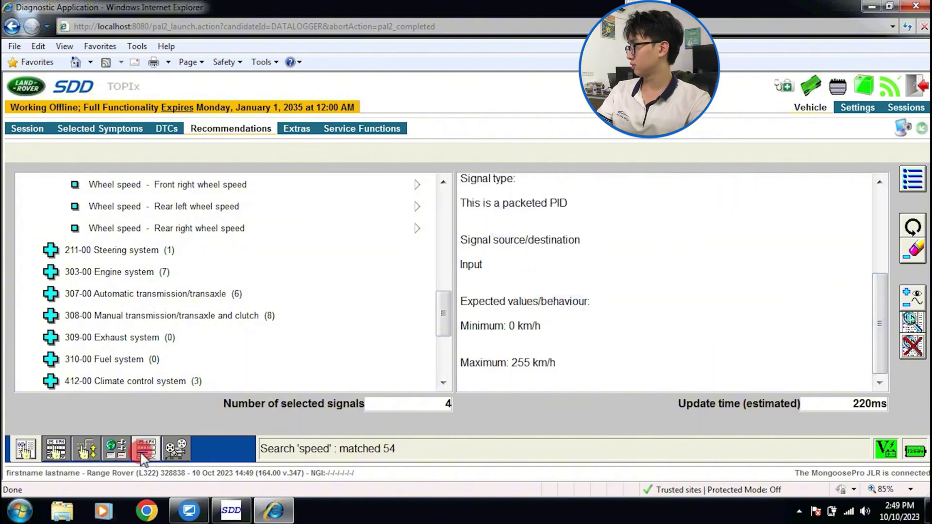
pyautogui.click(144, 456)
pyautogui.click(548, 350)
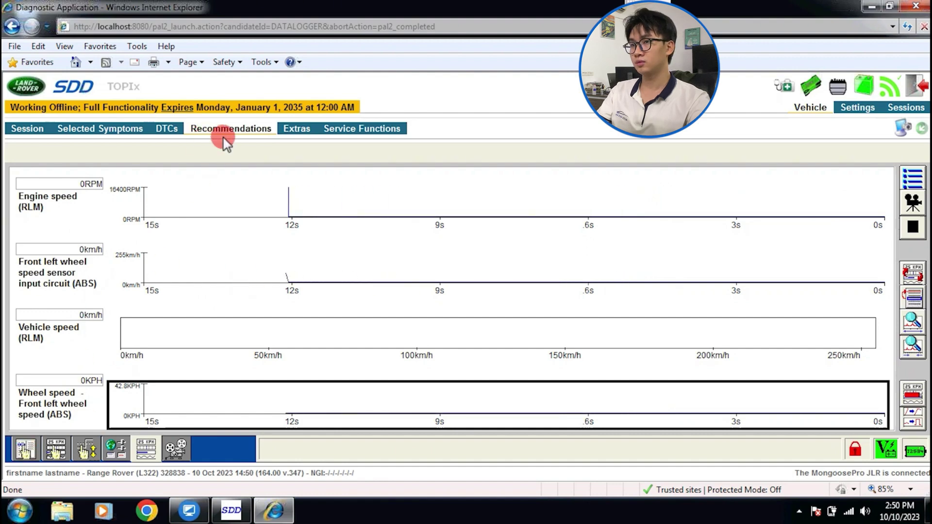
# Step: Return to the signal list and exit the Datalogger through its options list, confirming the exit
pyautogui.click(25, 450)
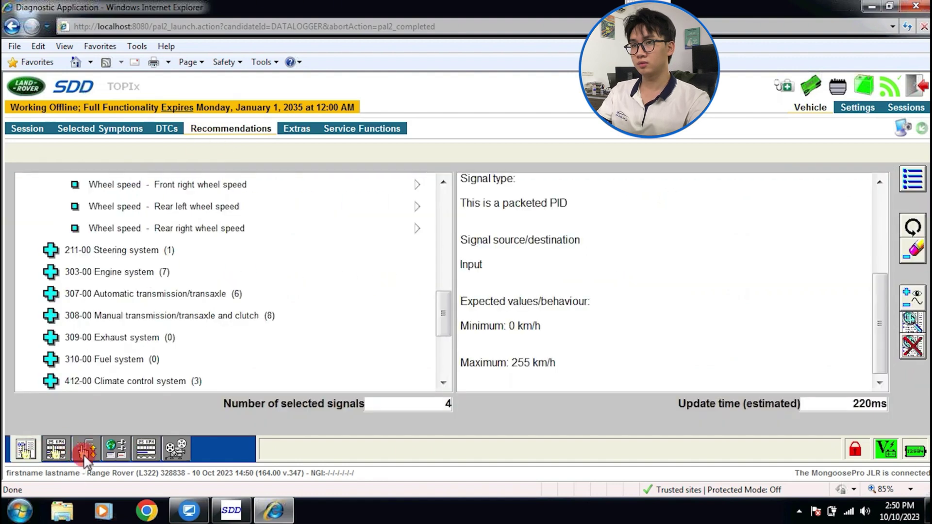
pyautogui.click(916, 179)
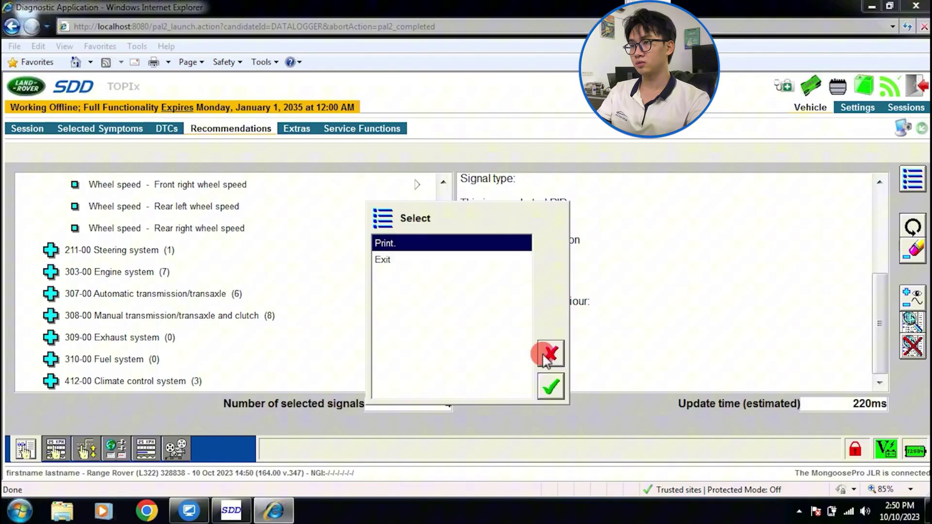
pyautogui.click(416, 261)
pyautogui.click(397, 263)
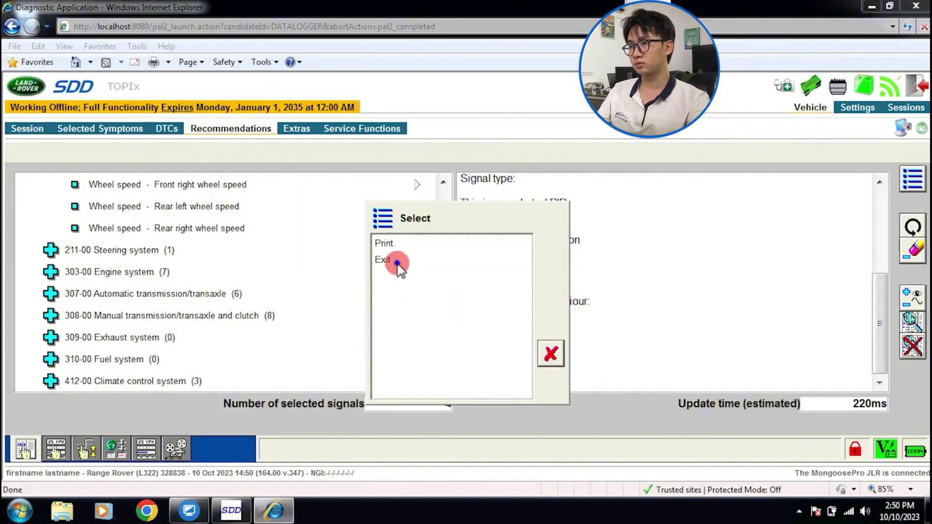
pyautogui.click(415, 259)
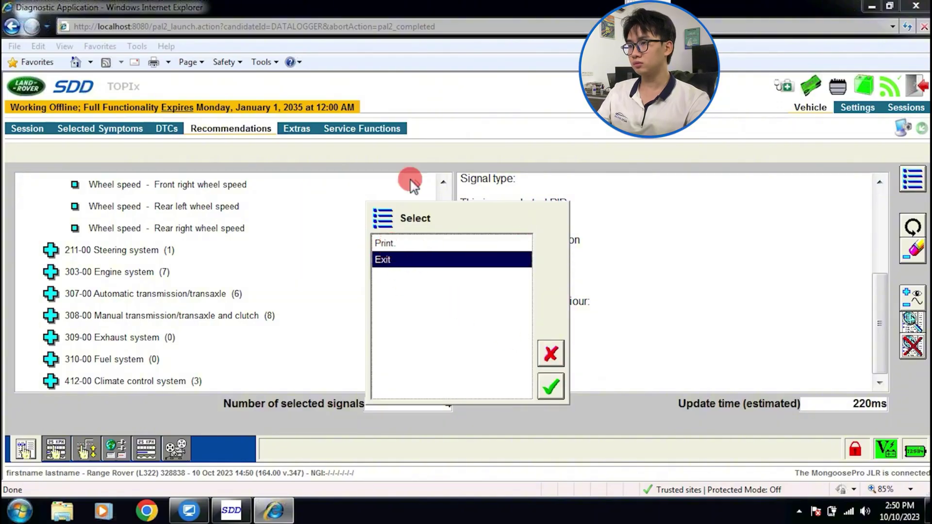
pyautogui.click(553, 391)
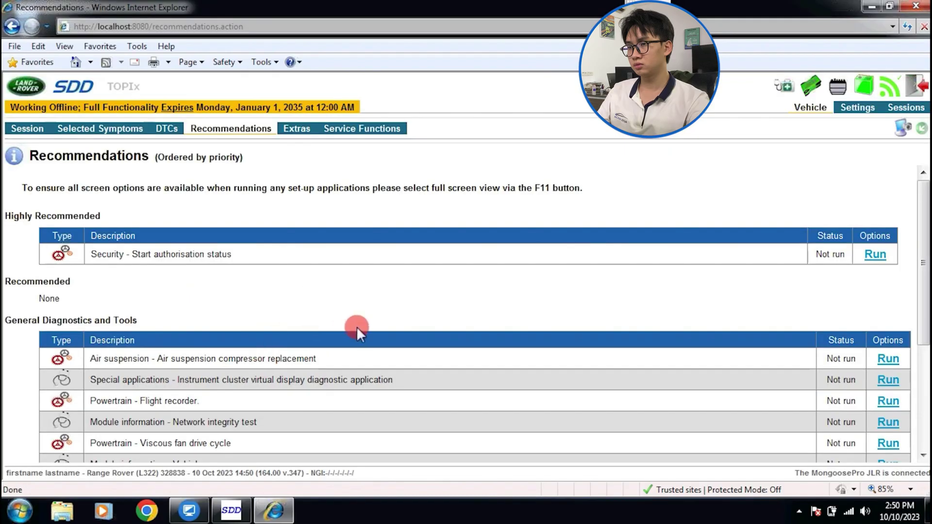
pyautogui.moveTo(923, 238); pyautogui.dragTo(922, 364)
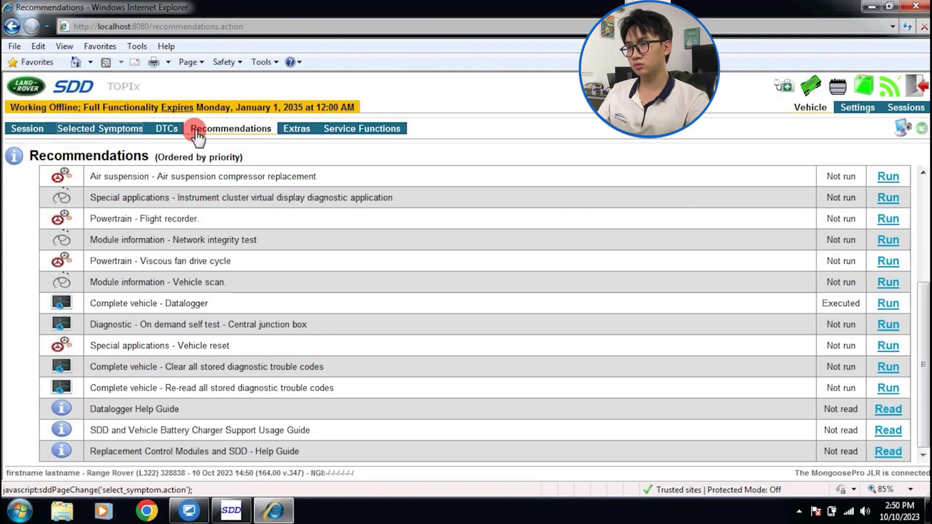
pyautogui.click(167, 129)
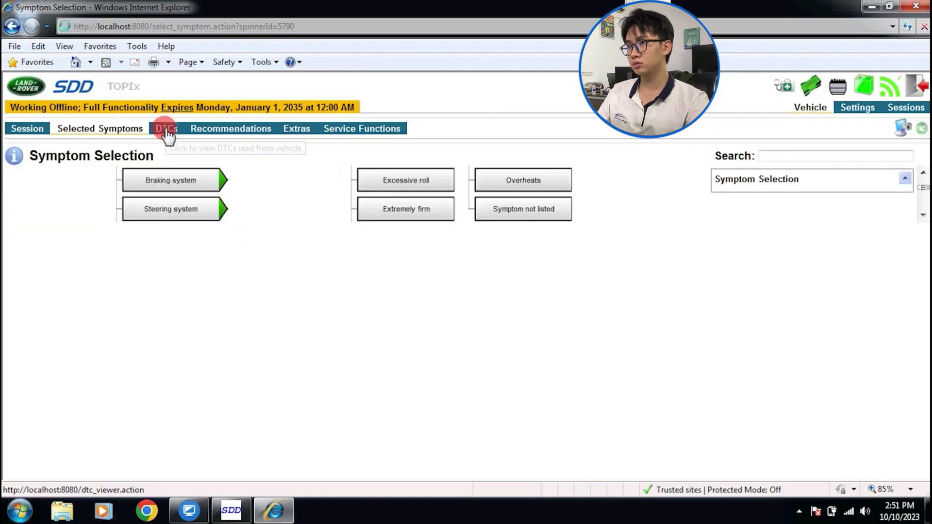
pyautogui.click(167, 131)
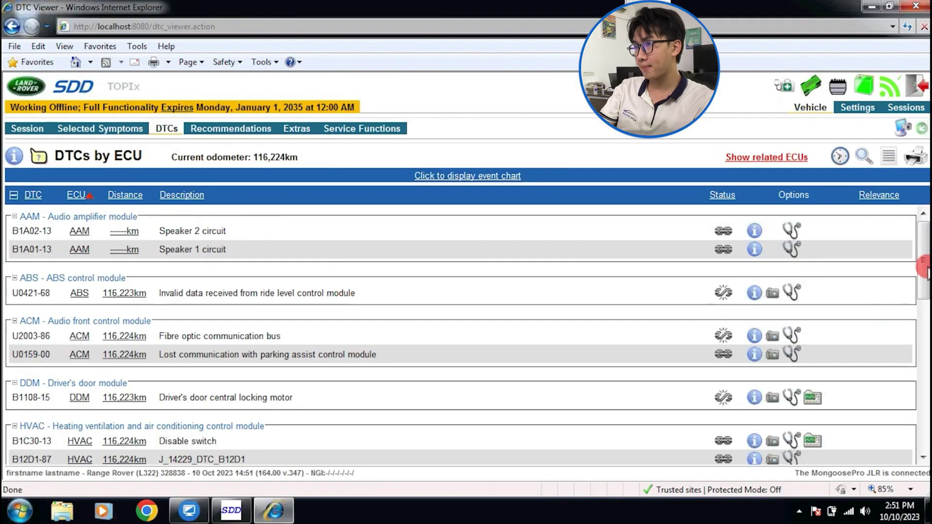
pyautogui.scroll(-2, 925, 270)
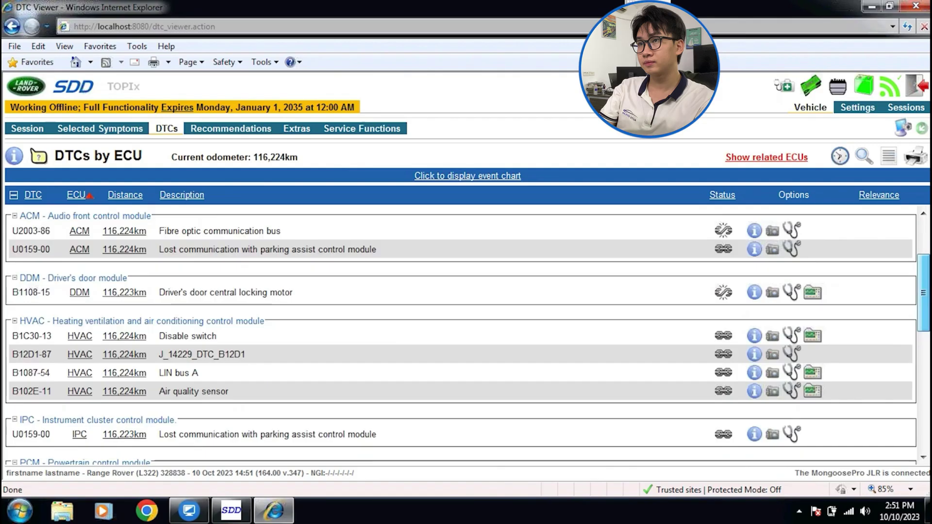
pyautogui.scroll(-10, 468, 335)
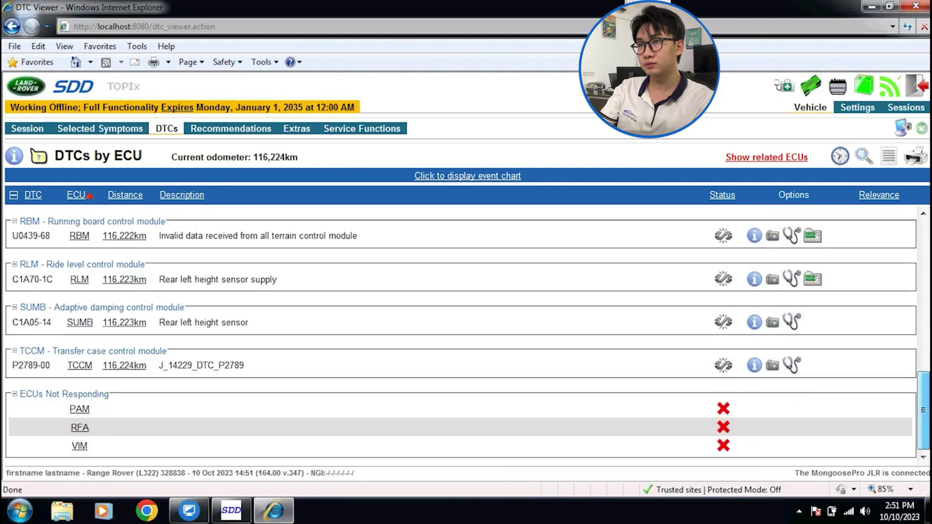
pyautogui.scroll(10, 924, 214)
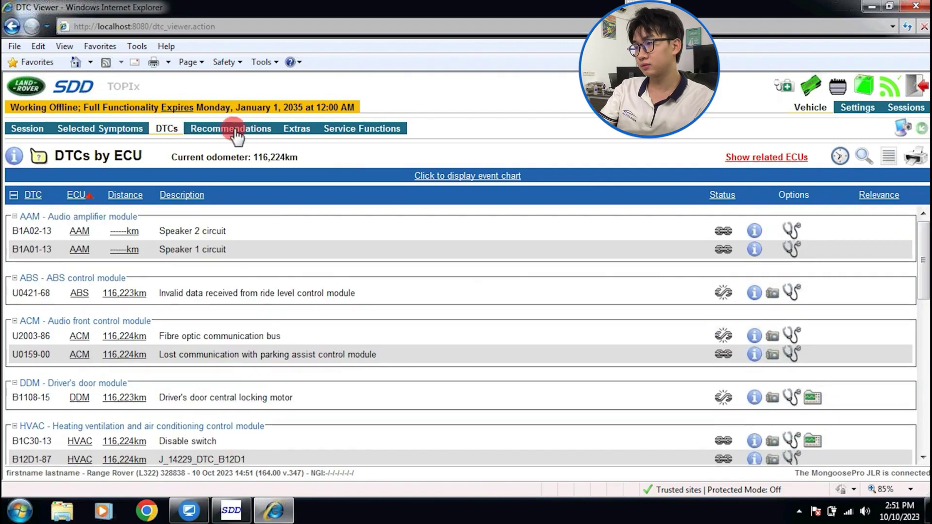
# Step: From Recommendations, run 'Complete vehicle - Clear all stored diagnostic trouble codes'
pyautogui.click(230, 128)
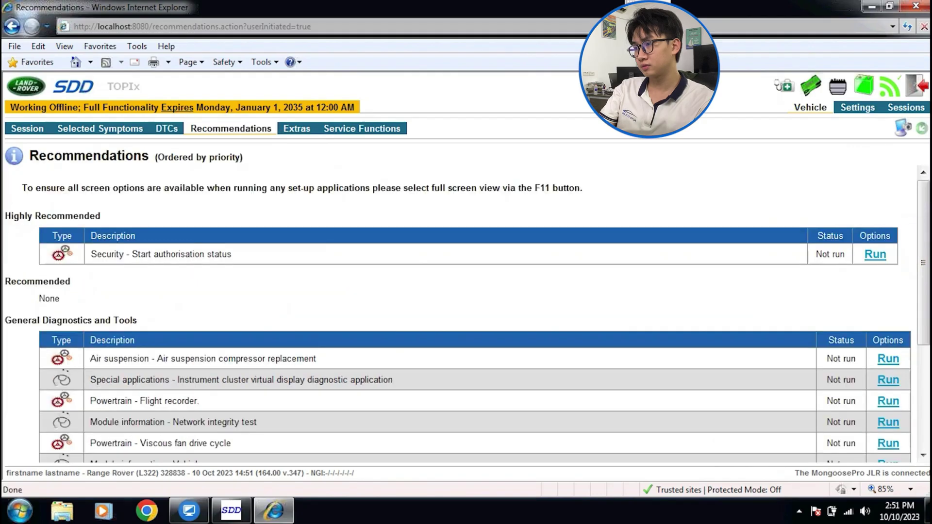
pyautogui.scroll(-5, 201, 369)
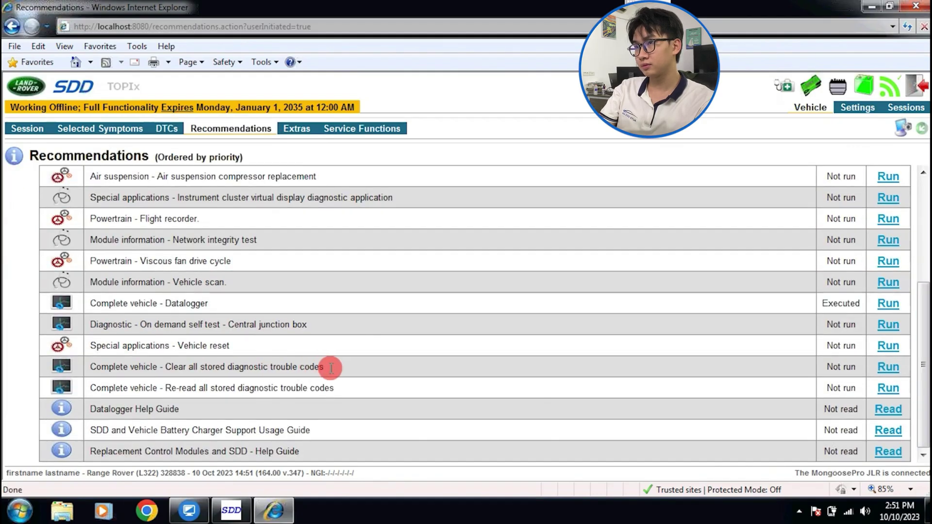
pyautogui.click(888, 367)
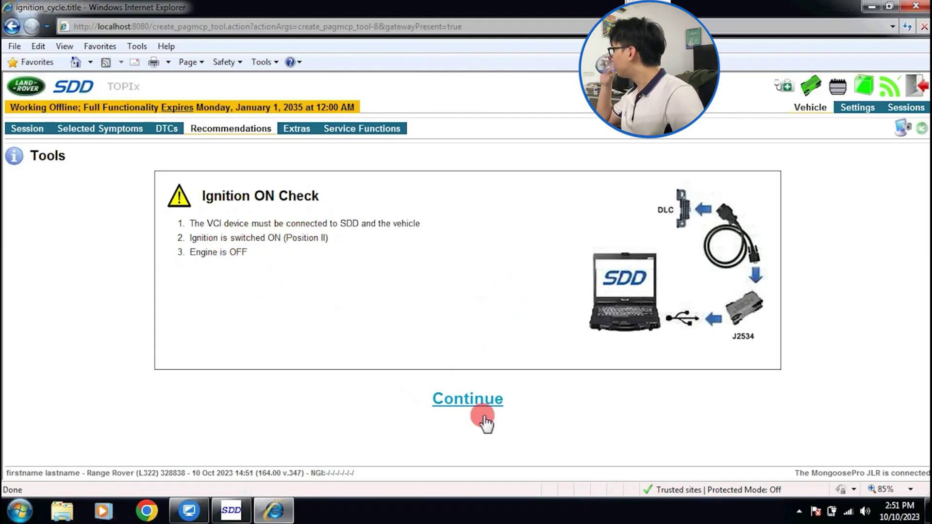
# Step: Confirm ignition on, then ignition off and back on to finish clearing the codes
pyautogui.click(470, 397)
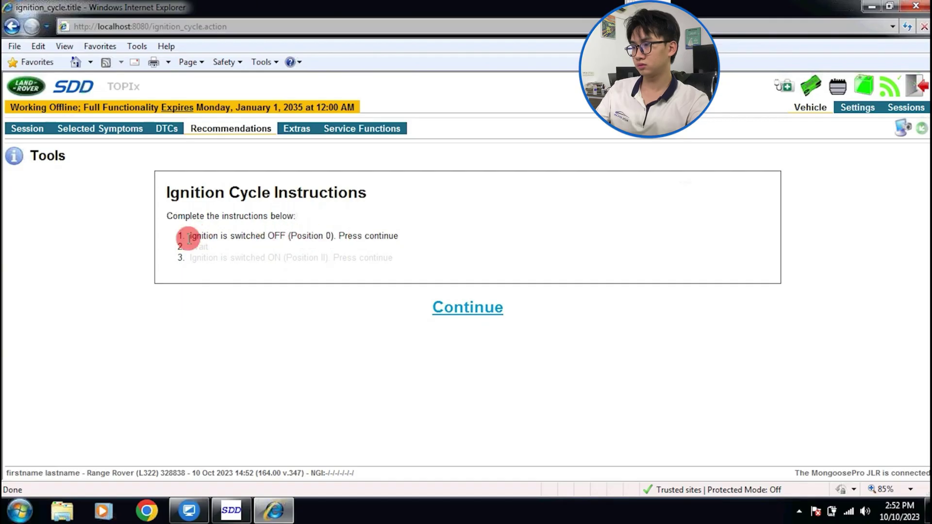
pyautogui.click(476, 316)
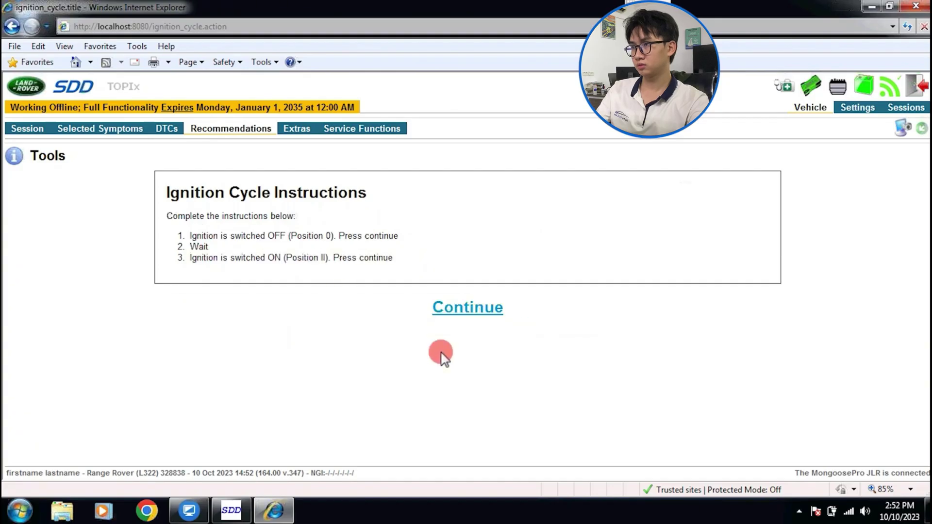
pyautogui.click(462, 314)
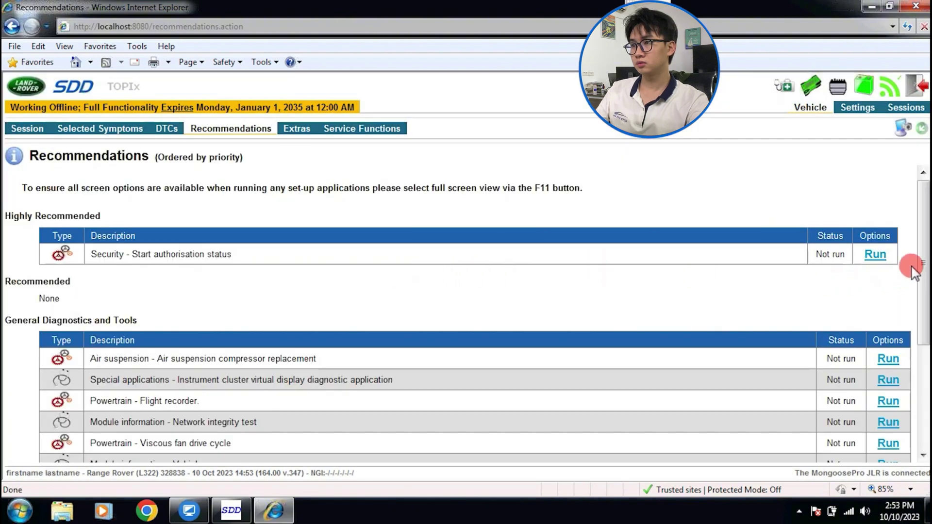
# Step: Run 'Re-read all stored diagnostic trouble codes' and confirm the ignition-on check to list codes by distance
pyautogui.scroll(-5, 918, 231)
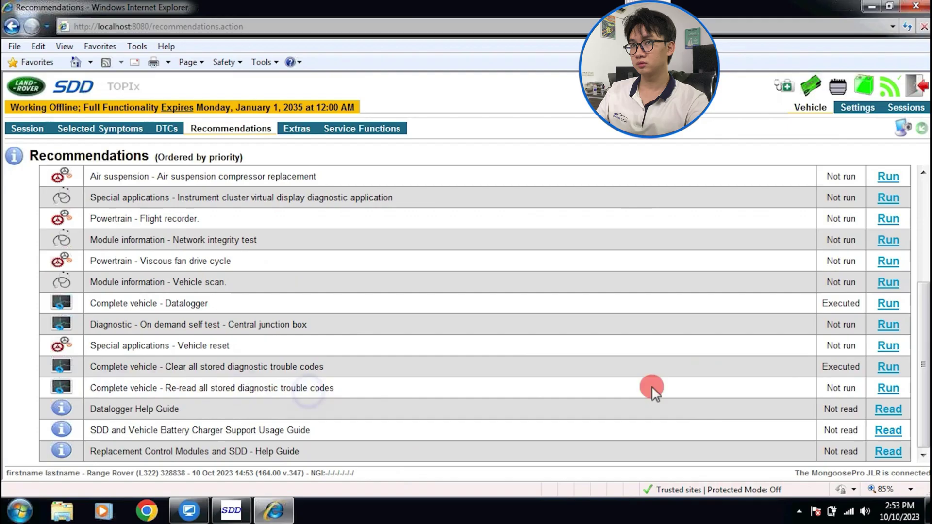
pyautogui.click(881, 389)
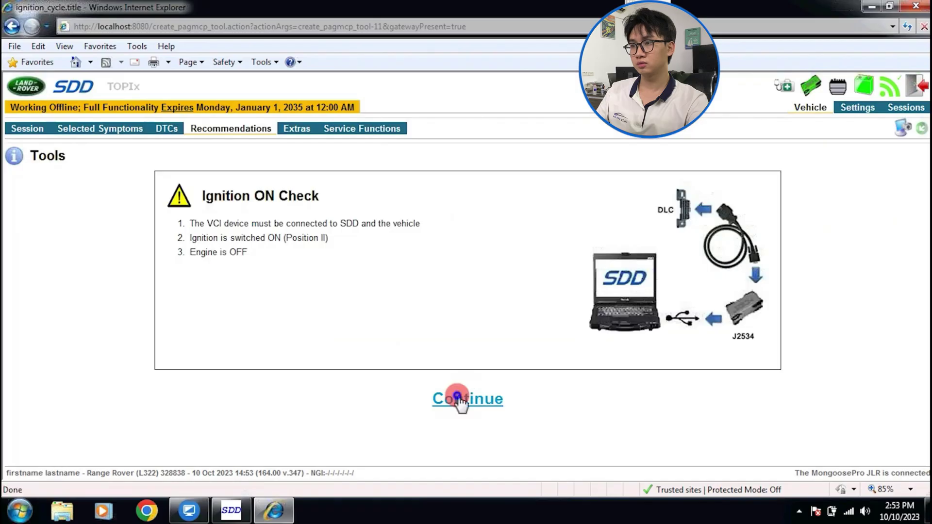
pyautogui.click(459, 399)
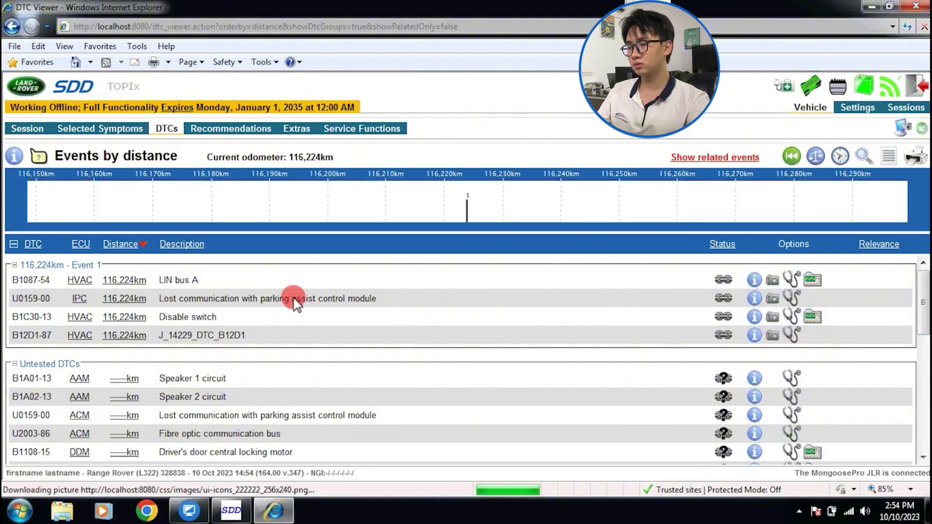
pyautogui.scroll(-5, 214, 318)
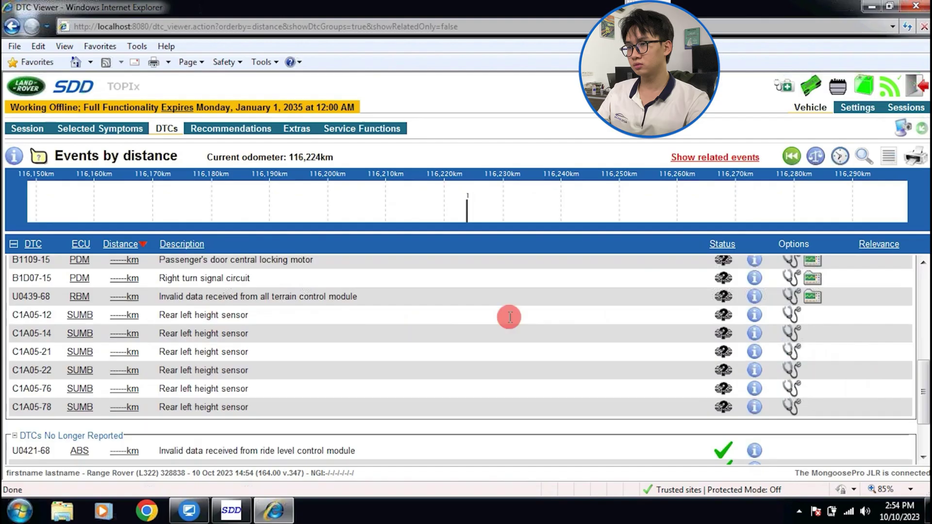
pyautogui.scroll(-1, 922, 408)
pyautogui.moveTo(924, 410); pyautogui.dragTo(924, 309)
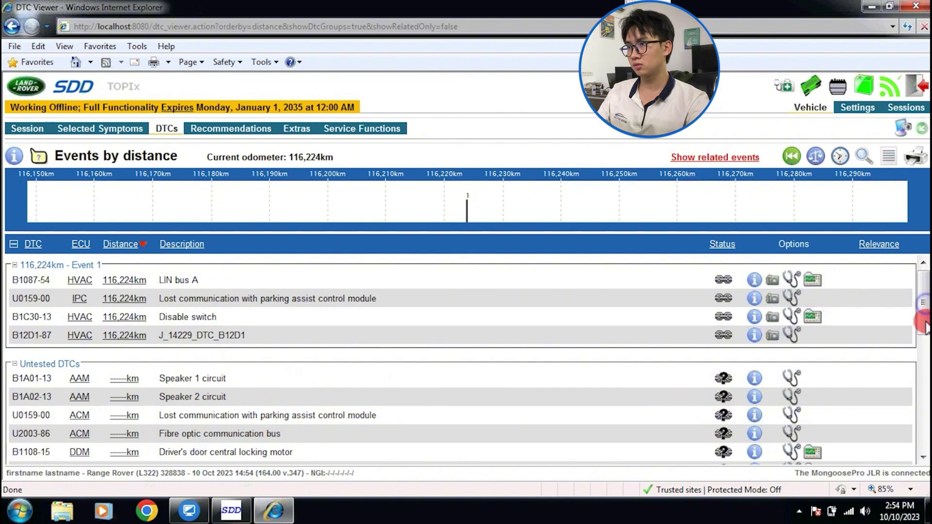
pyautogui.moveTo(924, 327); pyautogui.dragTo(924, 403)
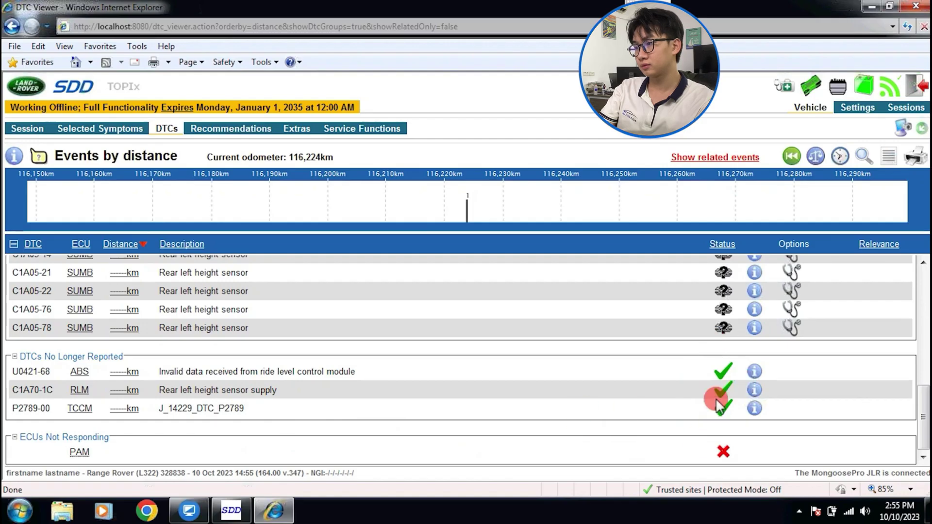
pyautogui.scroll(2, 720, 386)
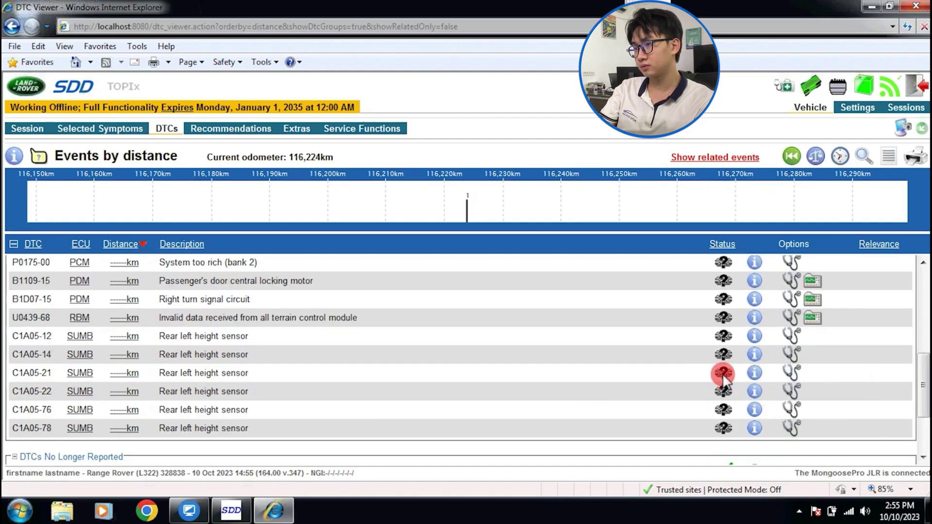
pyautogui.click(925, 274)
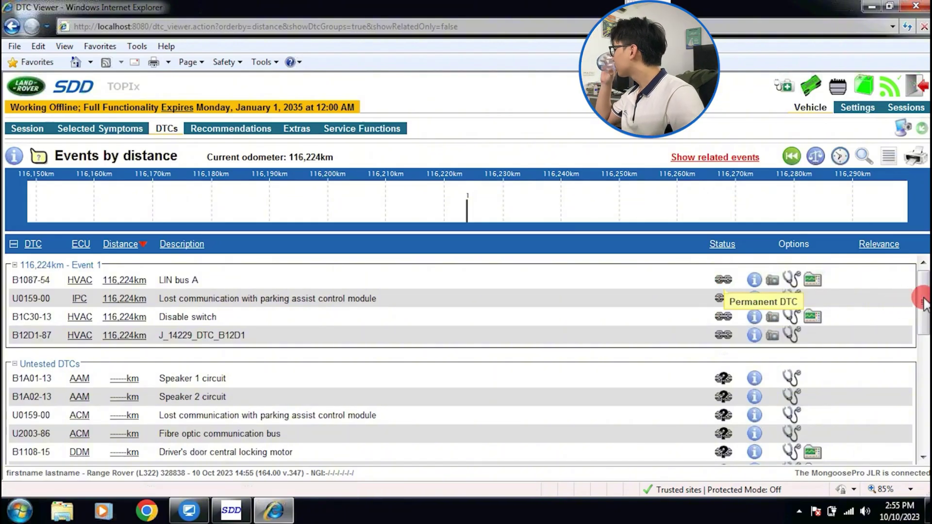
# Step: Browse the Extras page's Service Functions, then show the four selected symptoms
pyautogui.click(253, 131)
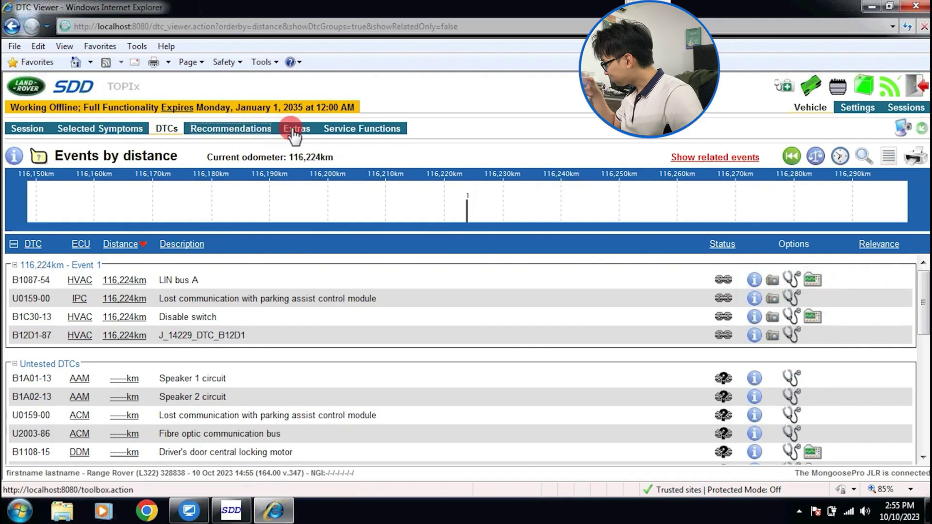
pyautogui.click(294, 133)
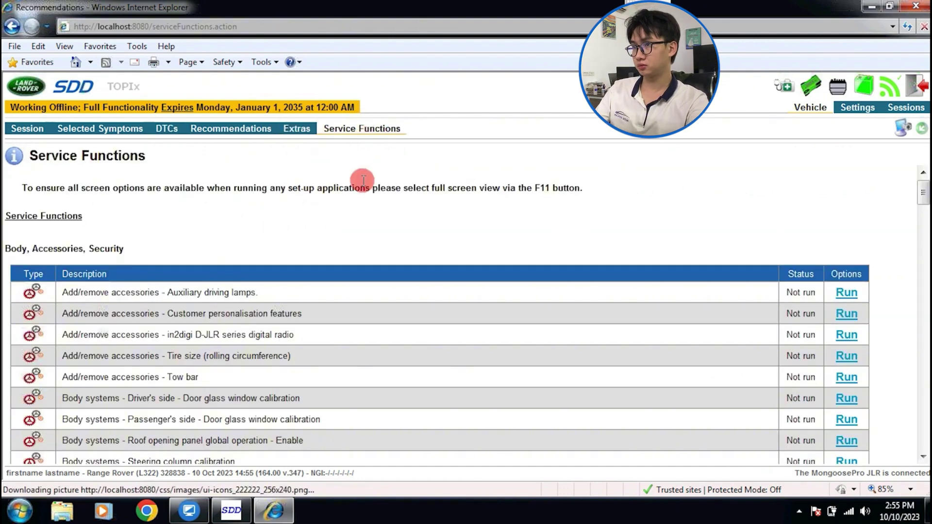
pyautogui.moveTo(924, 192)
pyautogui.mouseDown()
pyautogui.moveTo(925, 355)
pyautogui.moveTo(99, 136)
pyautogui.mouseUp()
pyautogui.click(90, 130)
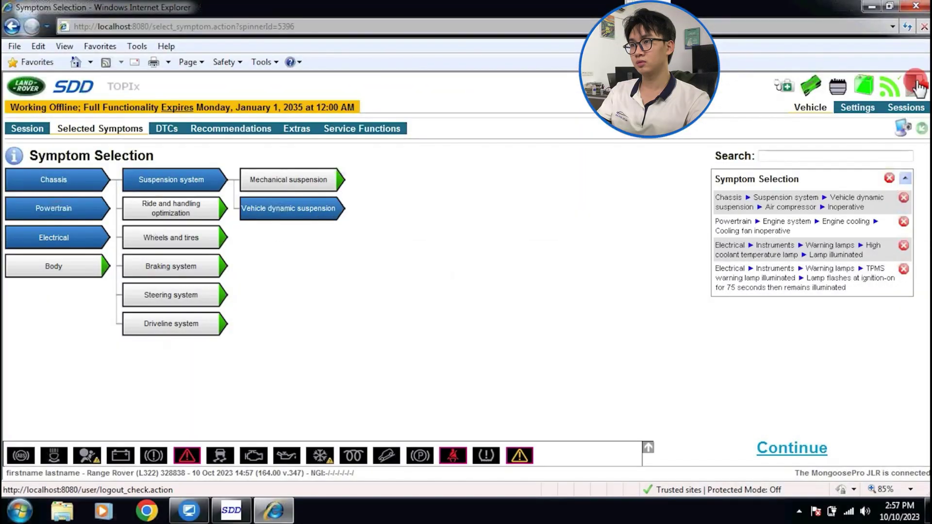
# Step: Exit the symptom page without keeping changes, returning to the Vehicle Specification module overview
pyautogui.click(917, 89)
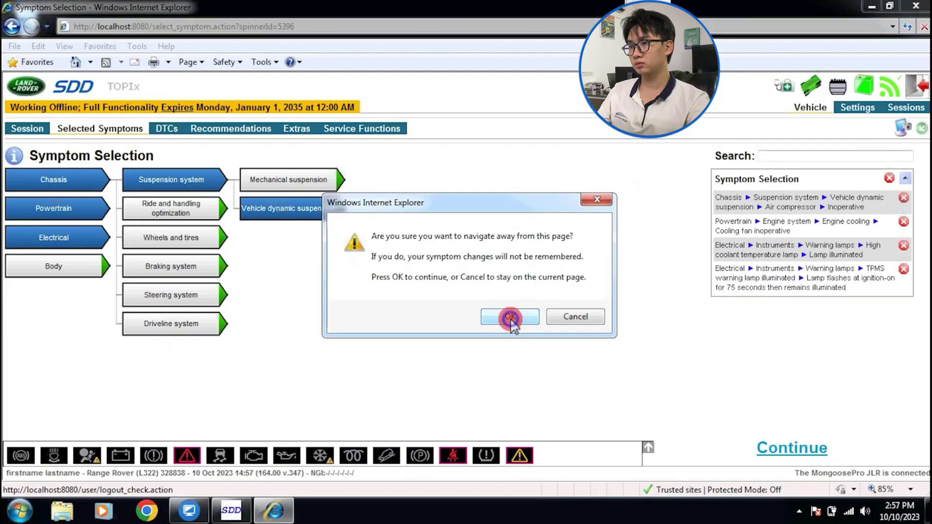
pyautogui.click(511, 319)
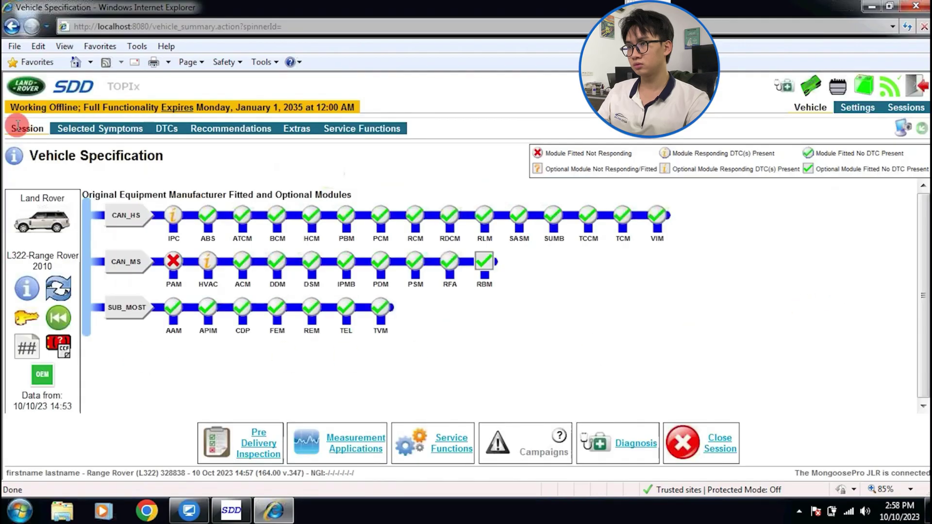
# Step: Close the diagnostic session and export it to drive C:\
pyautogui.click(726, 451)
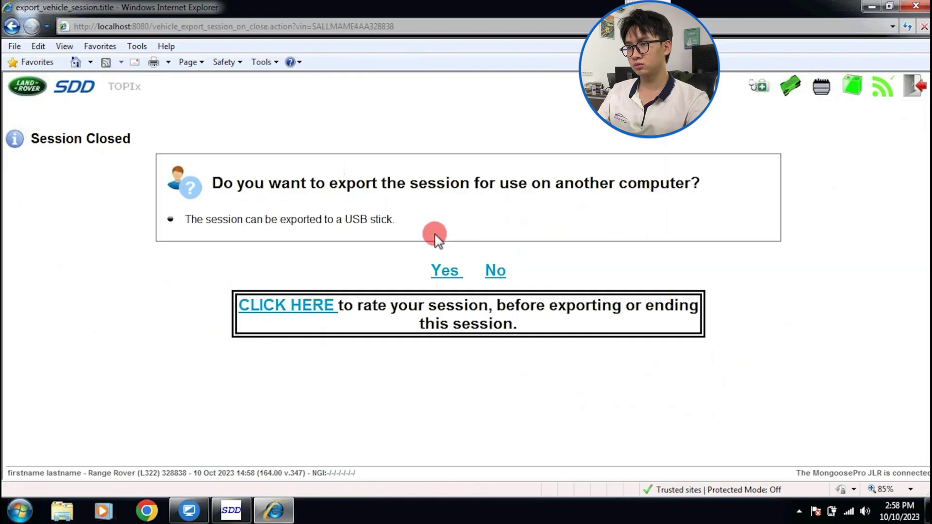
pyautogui.click(445, 272)
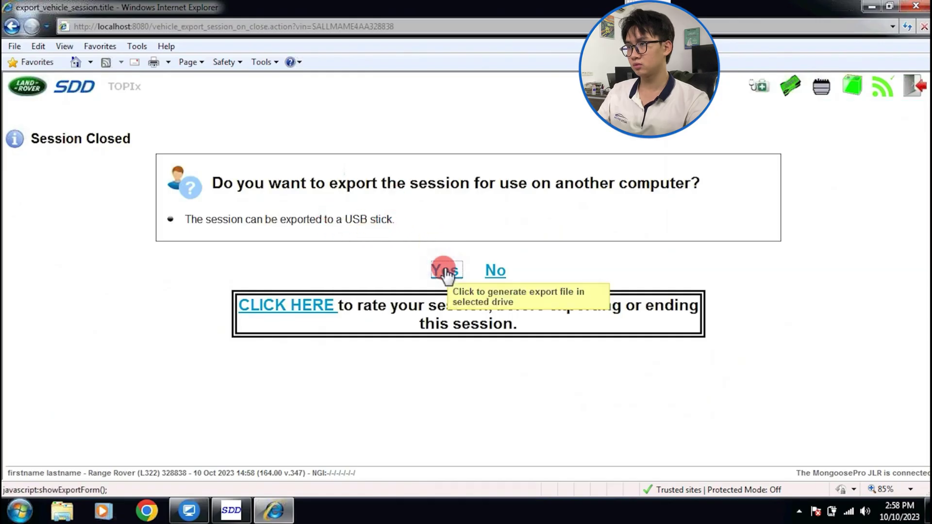
pyautogui.click(438, 357)
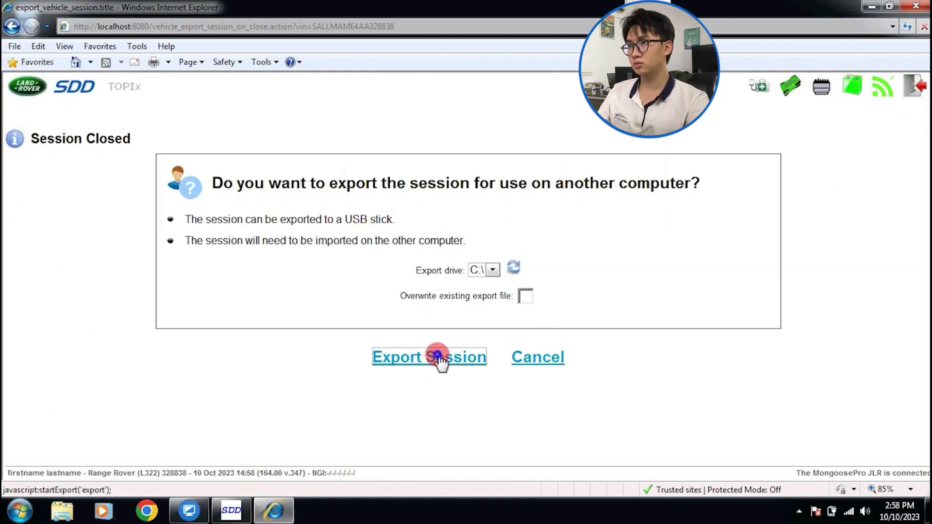